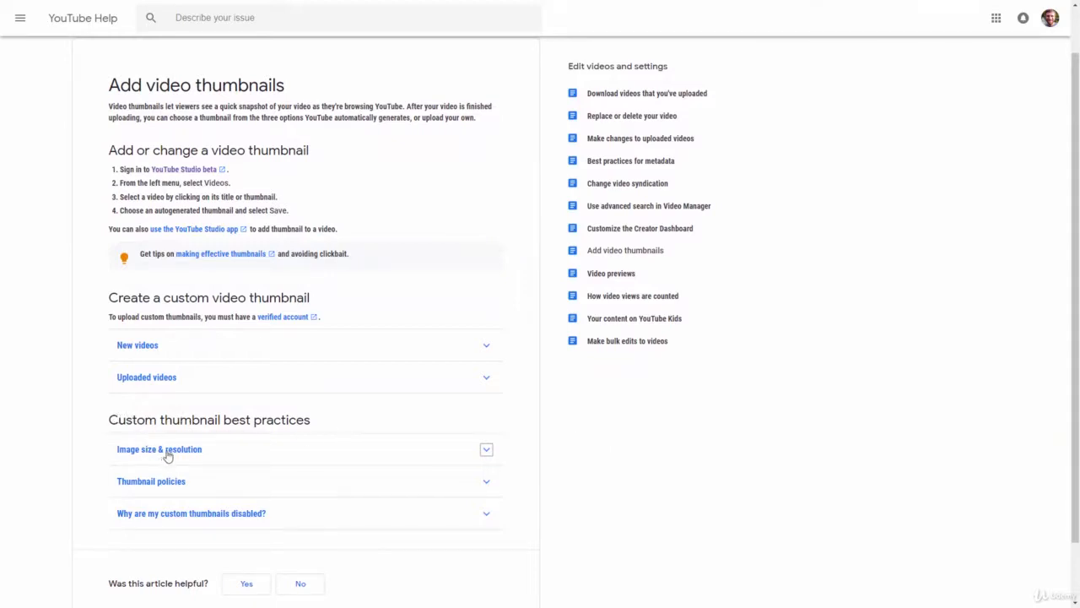
Step: Read the image size and resolution guidelines for custom thumbnails, covering resolution, file formats, size limit and aspect ratio
{"action": "left_click", "coordinate": [486, 451]}
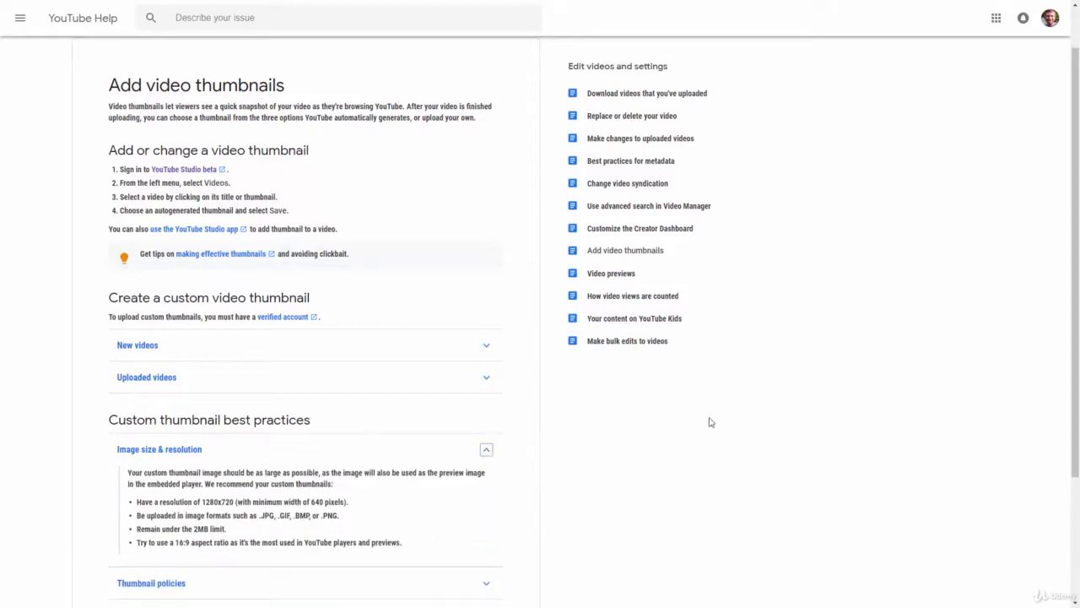
{"action": "left_click_drag", "start_coordinate": [1072, 384], "coordinate": [1072, 534]}
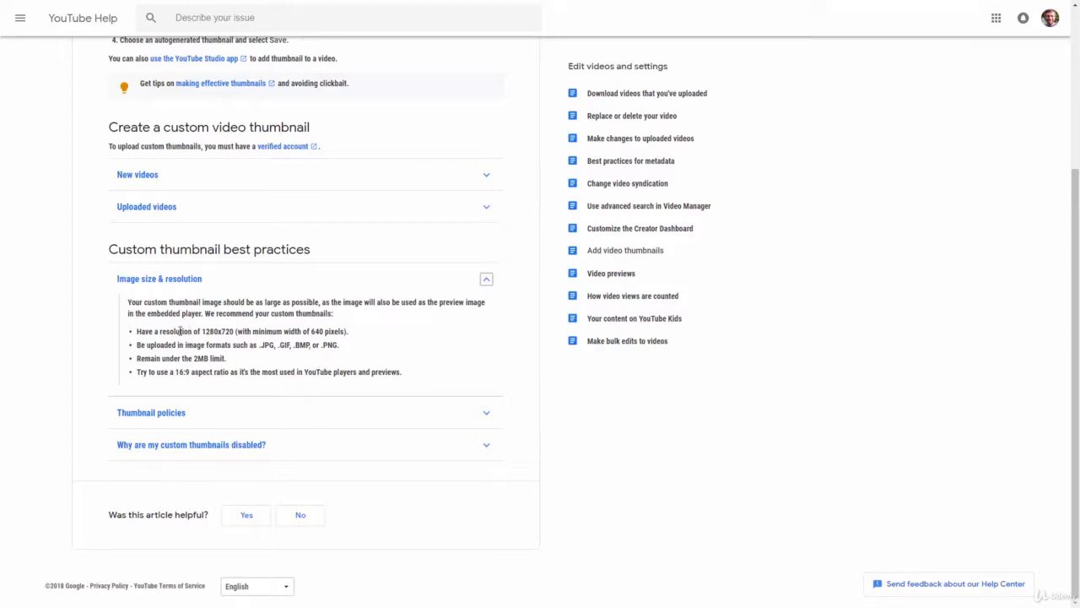
{"action": "left_click_drag", "start_coordinate": [201, 330], "coordinate": [231, 332]}
{"action": "left_click", "coordinate": [216, 342]}
{"action": "left_click_drag", "start_coordinate": [194, 359], "coordinate": [210, 361]}
{"action": "left_click", "coordinate": [217, 360]}
{"action": "left_click_drag", "start_coordinate": [235, 332], "coordinate": [201, 332]}
{"action": "left_click", "coordinate": [245, 331]}
{"action": "left_click_drag", "start_coordinate": [320, 345], "coordinate": [348, 346]}
{"action": "left_click_drag", "start_coordinate": [293, 345], "coordinate": [309, 343]}
{"action": "left_click", "coordinate": [316, 348]}
{"action": "left_click_drag", "start_coordinate": [257, 345], "coordinate": [277, 347]}
{"action": "left_click", "coordinate": [357, 346]}
{"action": "left_click_drag", "start_coordinate": [192, 357], "coordinate": [209, 359]}
{"action": "left_click", "coordinate": [224, 344]}
{"action": "left_click_drag", "start_coordinate": [258, 344], "coordinate": [276, 345]}
{"action": "left_click_drag", "start_coordinate": [193, 359], "coordinate": [211, 358]}
{"action": "left_click_drag", "start_coordinate": [175, 372], "coordinate": [229, 372]}
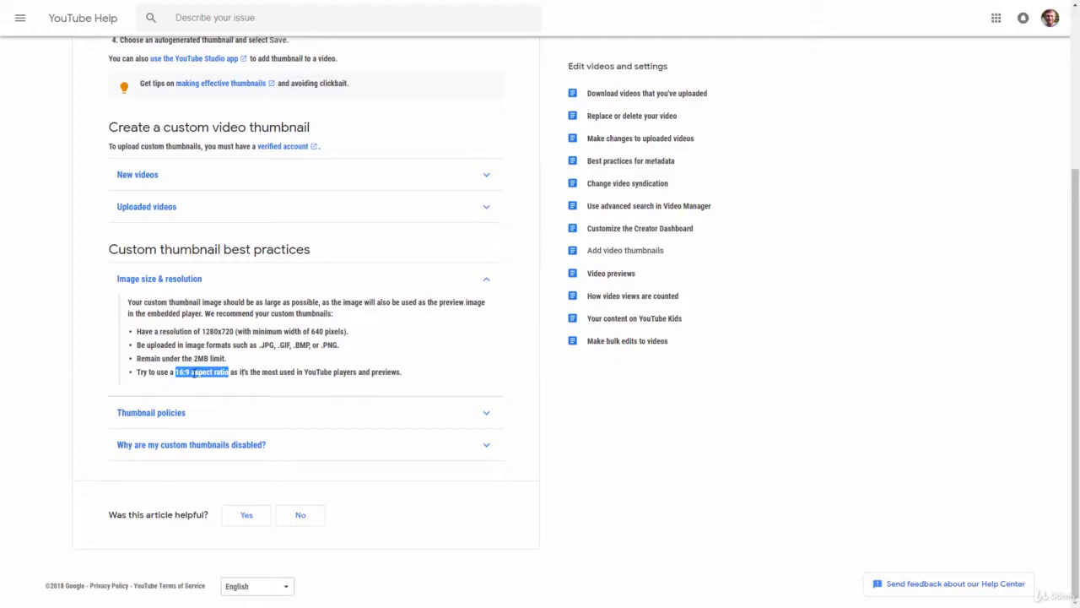
{"action": "left_click", "coordinate": [179, 374]}
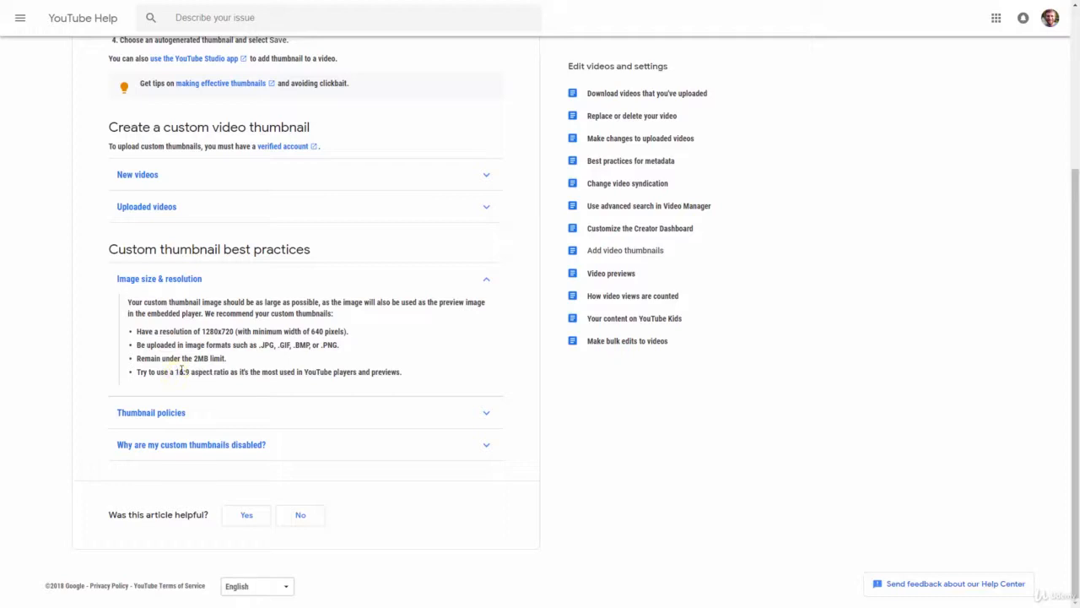
{"action": "left_click_drag", "start_coordinate": [201, 332], "coordinate": [235, 333]}
{"action": "left_click", "coordinate": [235, 360]}
{"action": "left_click_drag", "start_coordinate": [200, 332], "coordinate": [281, 345]}
{"action": "left_click_drag", "start_coordinate": [193, 358], "coordinate": [211, 359]}
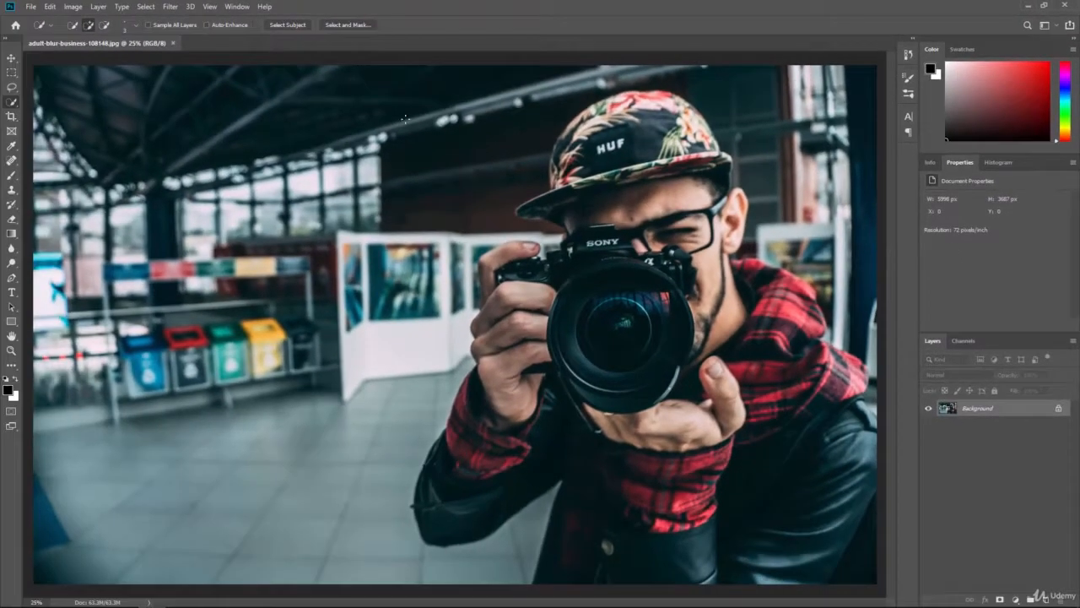
Step: Switch to Photoshop, start a new document from the Default Photoshop Size preset and name it YouTube Thumbnail
{"action": "left_click", "coordinate": [30, 6]}
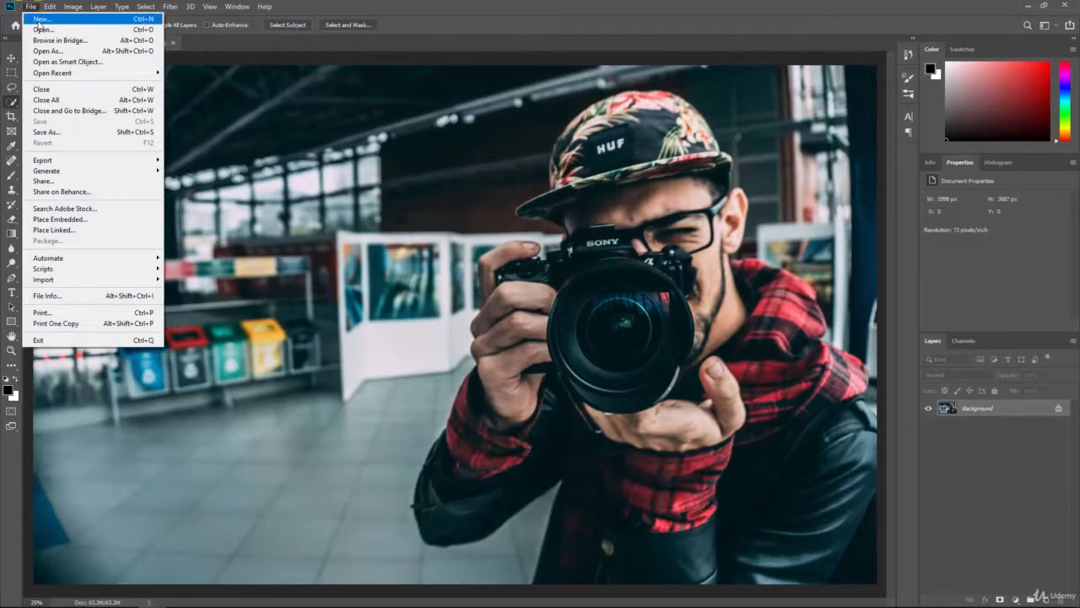
{"action": "left_click", "coordinate": [38, 18]}
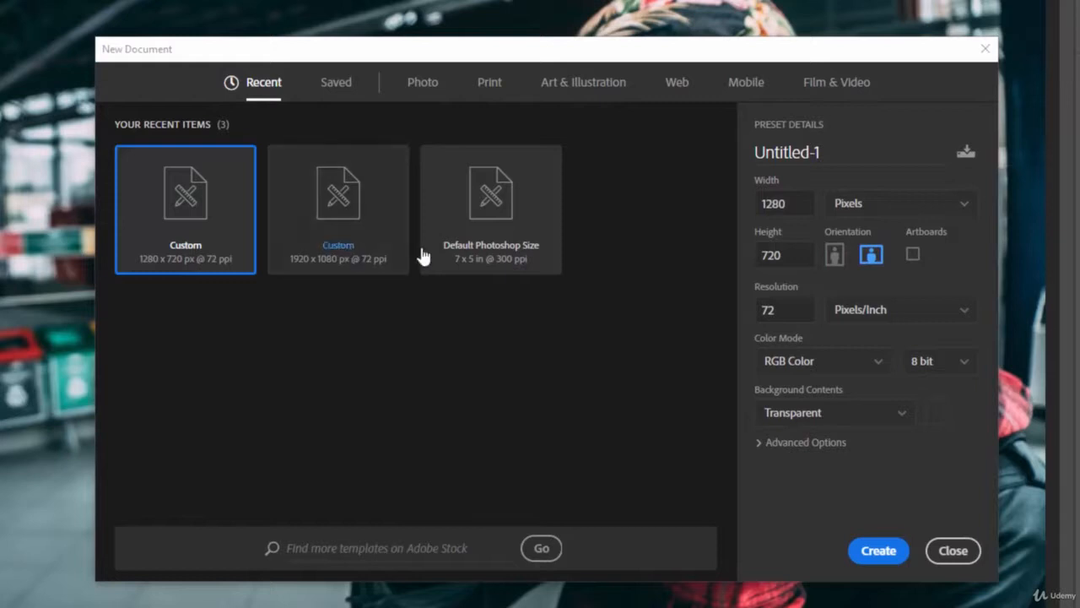
{"action": "left_click", "coordinate": [485, 247]}
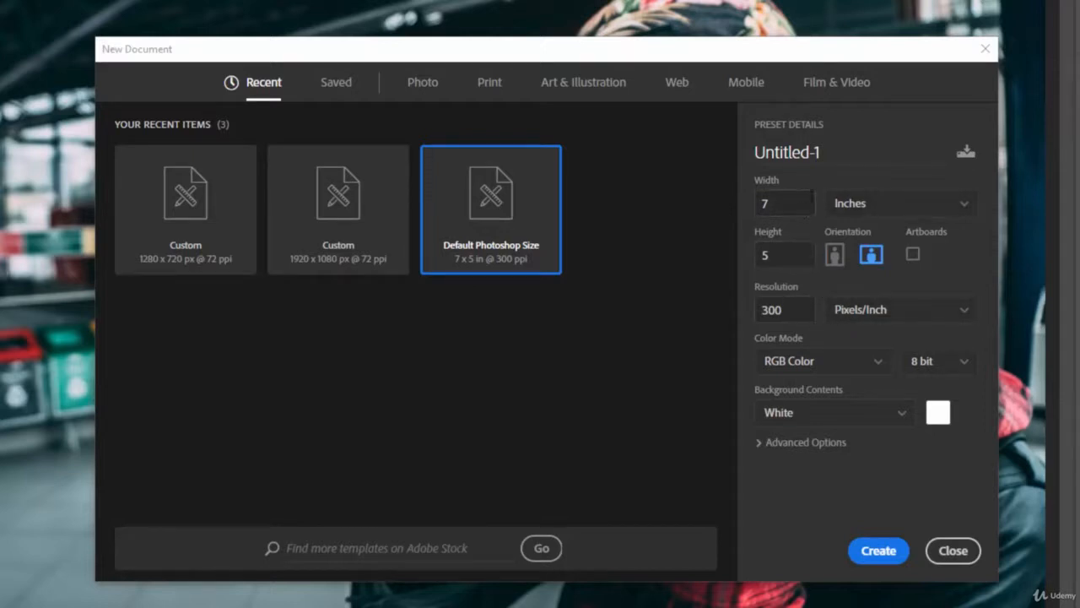
{"action": "left_click", "coordinate": [834, 151]}
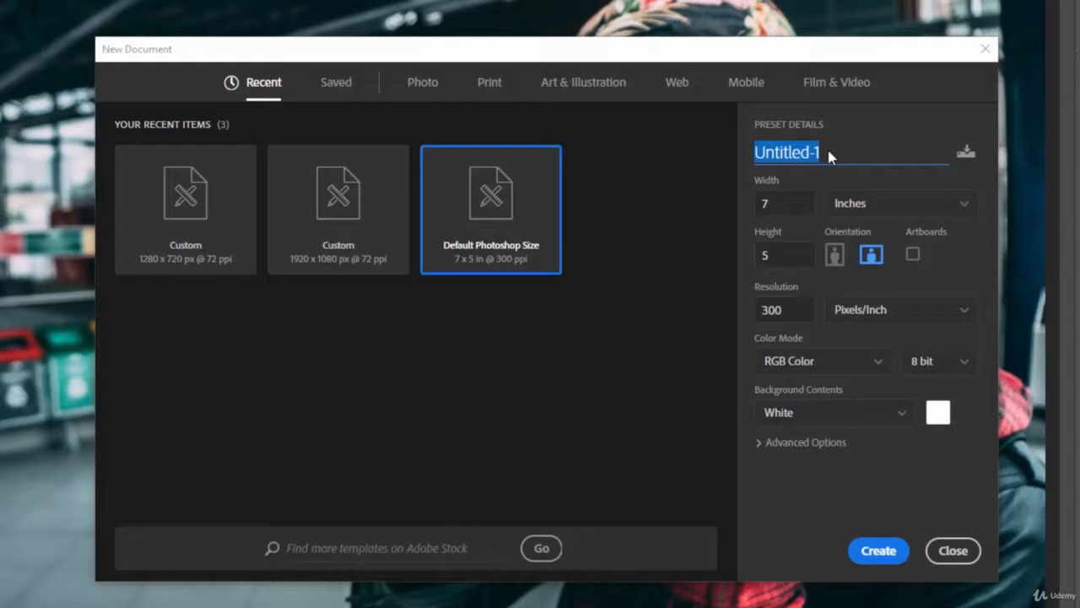
{"action": "type", "text": "YouTube Th"}
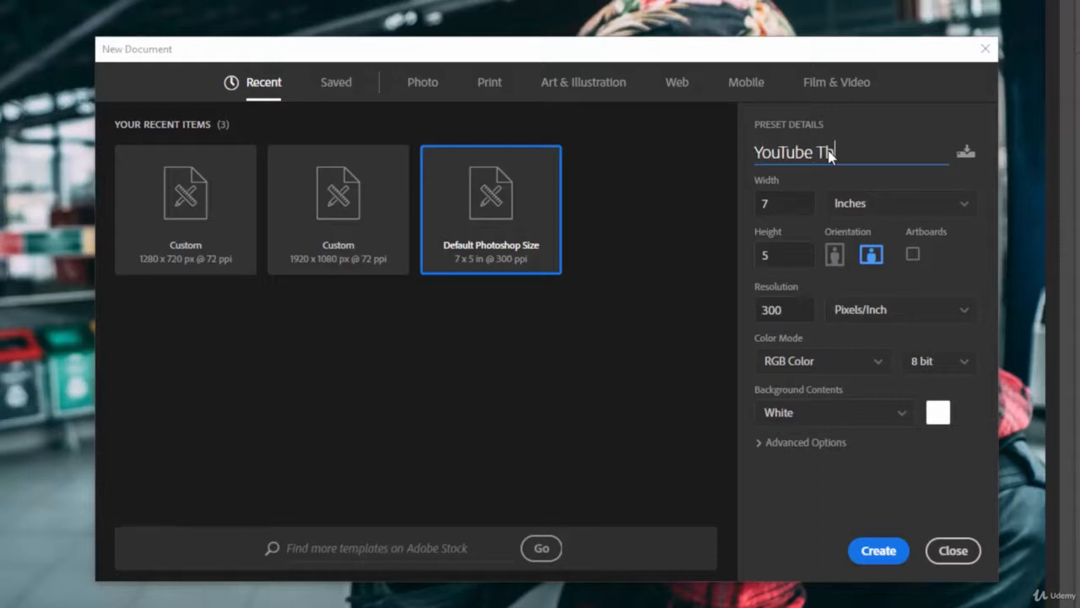
{"action": "type", "text": "umbnail"}
Step: Set the new document's units to pixels, with a width of 1280 and a height of 720
{"action": "left_click", "coordinate": [790, 203]}
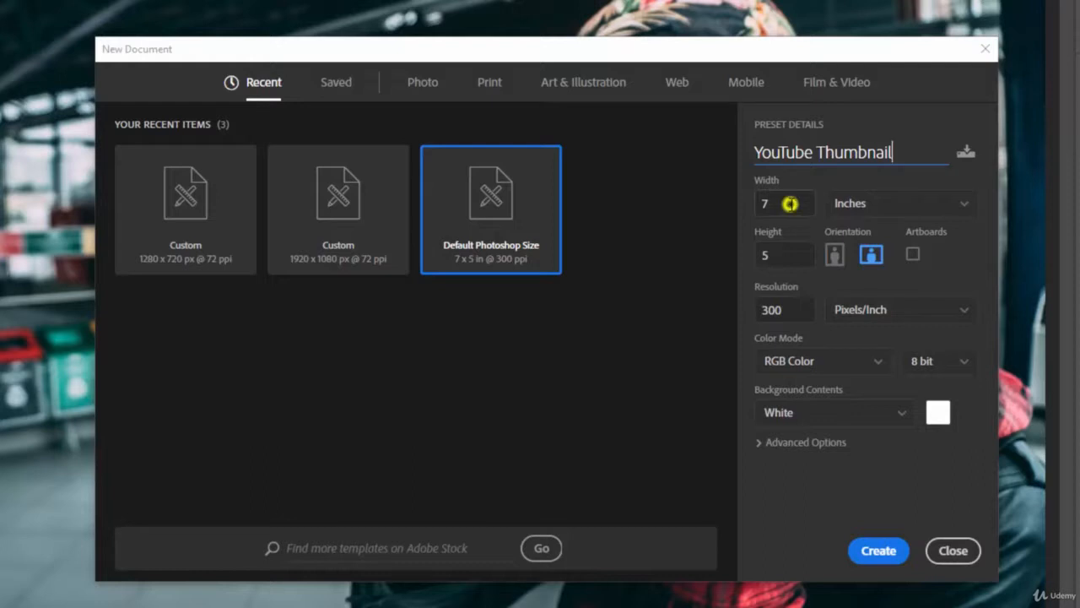
{"action": "left_click", "coordinate": [792, 249]}
{"action": "left_click", "coordinate": [792, 199]}
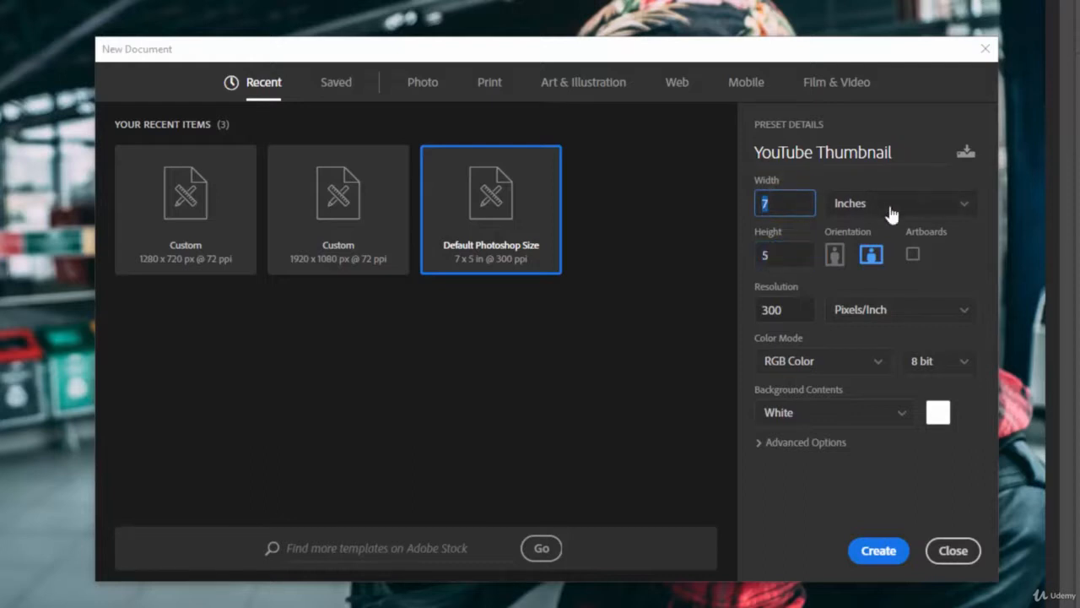
{"action": "left_click", "coordinate": [966, 208]}
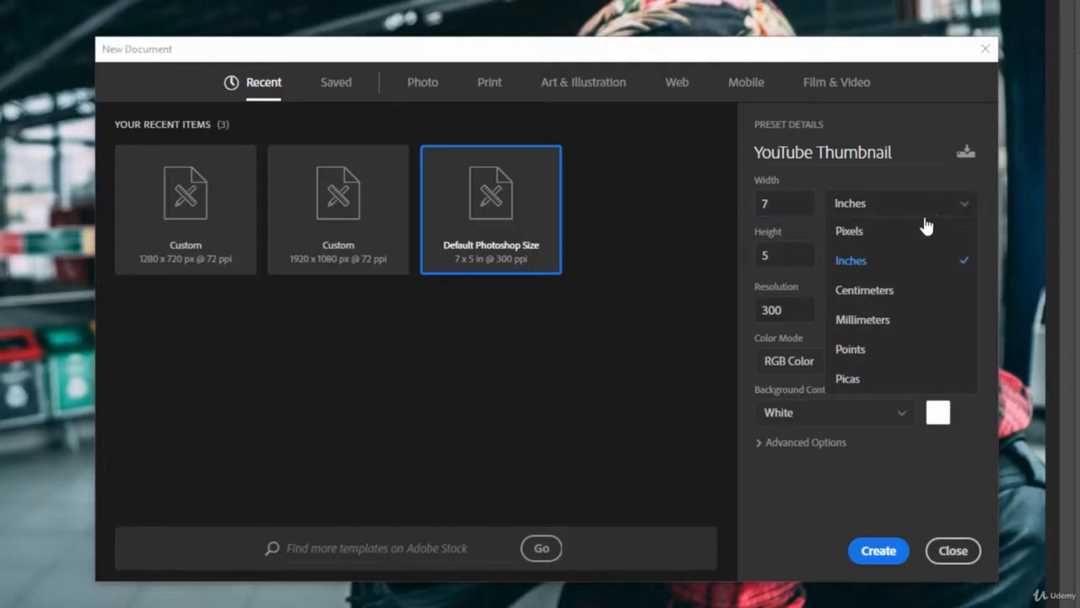
{"action": "left_click", "coordinate": [849, 231]}
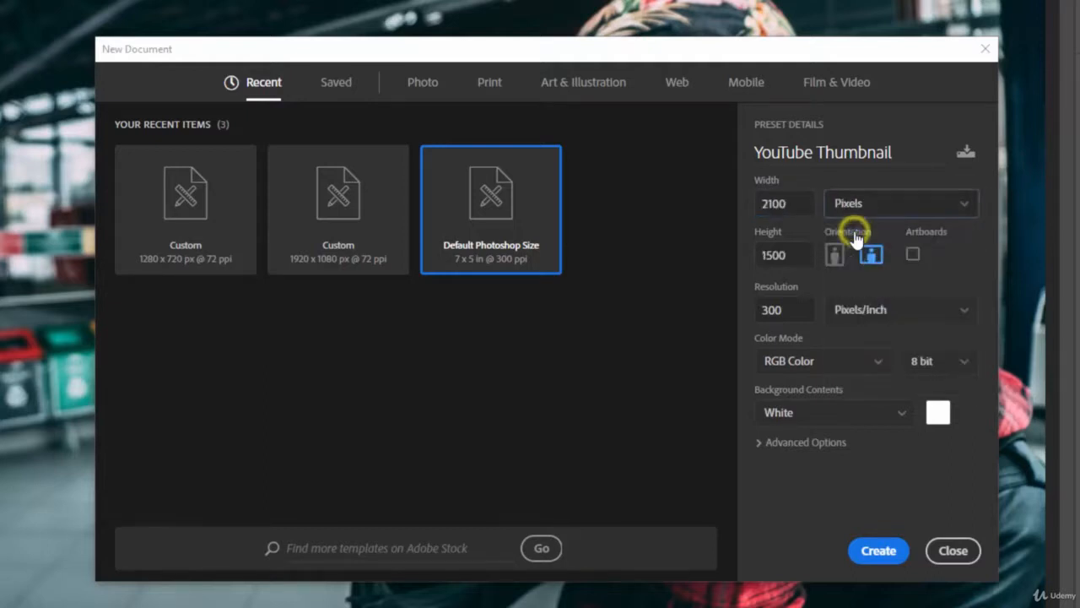
{"action": "double_click", "coordinate": [796, 205]}
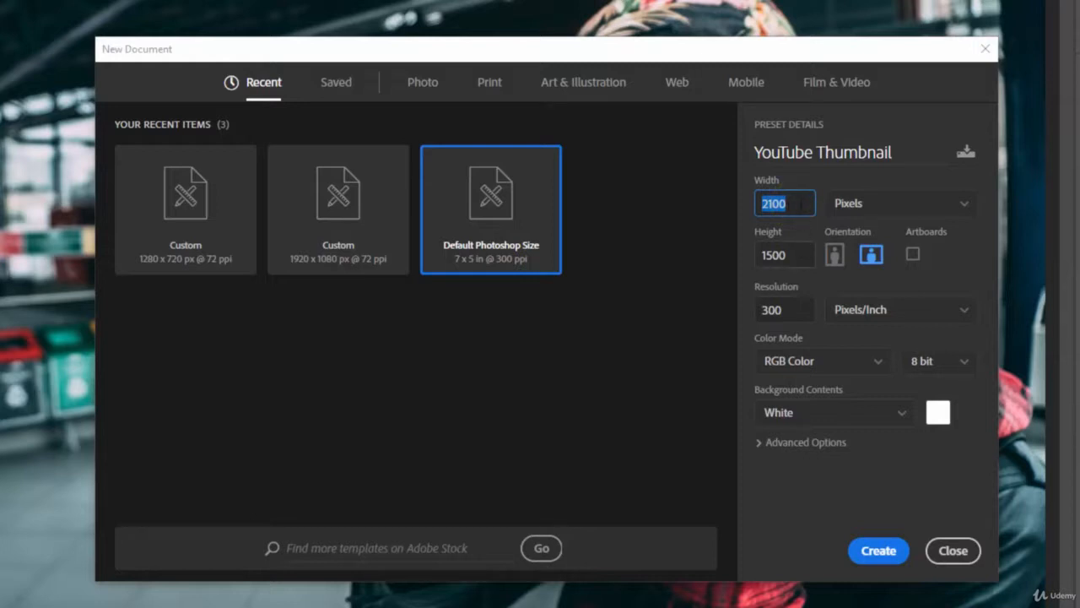
{"action": "left_click", "coordinate": [798, 204]}
{"action": "left_click_drag", "start_coordinate": [799, 204], "coordinate": [743, 208]}
{"action": "type", "text": "1280"}
{"action": "left_click_drag", "start_coordinate": [806, 251], "coordinate": [711, 240]}
{"action": "type", "text": "720"}
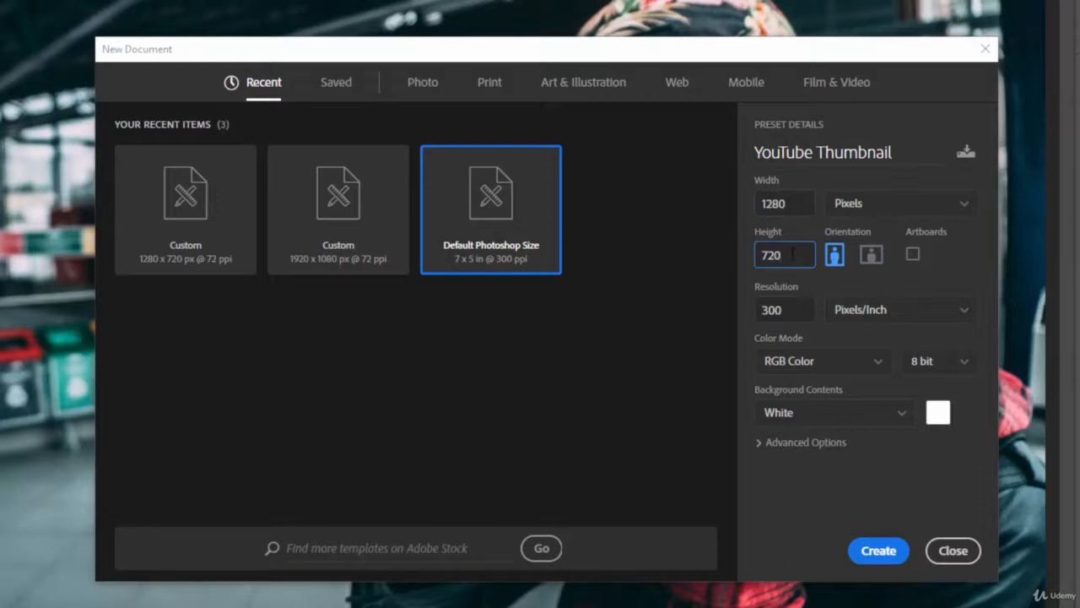
Step: Set the new document's resolution to 72 pixels/inch
{"action": "double_click", "coordinate": [796, 310]}
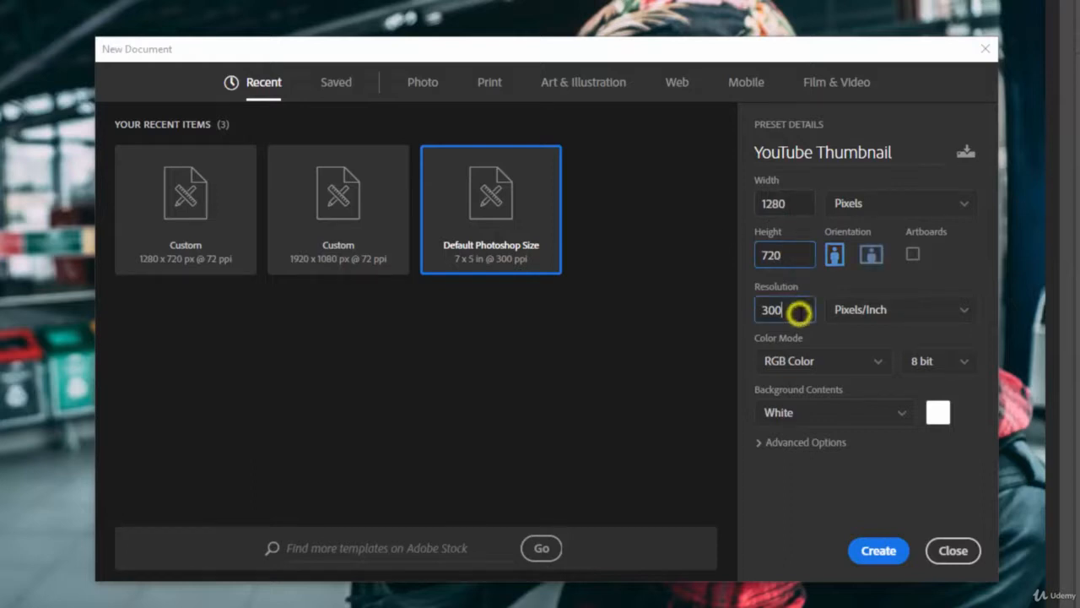
{"action": "type", "text": "72"}
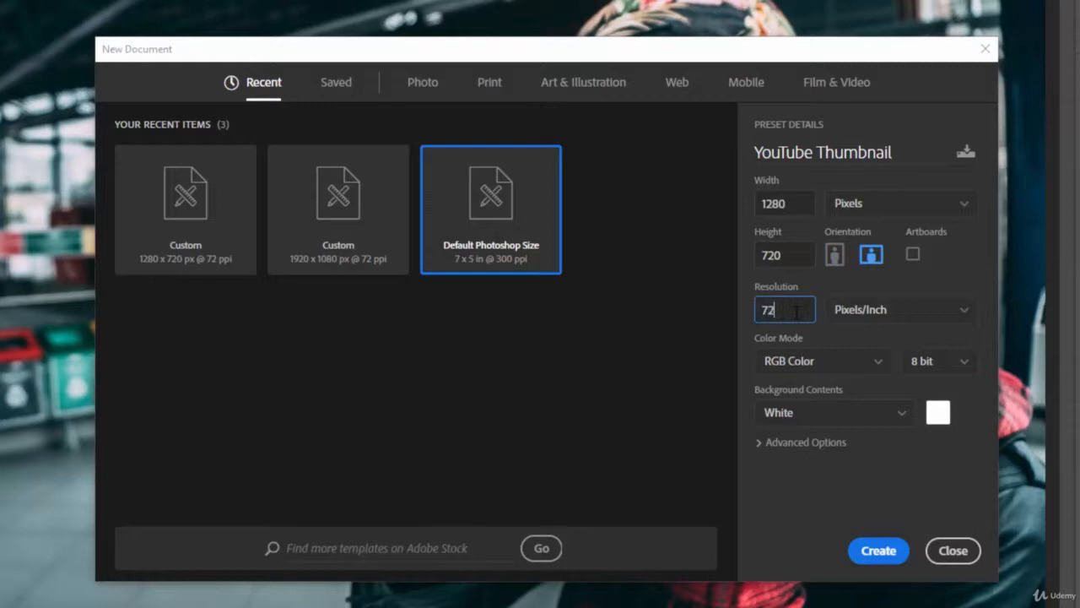
{"action": "left_click", "coordinate": [702, 314]}
Step: Choose Transparent for the background contents and create the document
{"action": "left_click", "coordinate": [902, 415]}
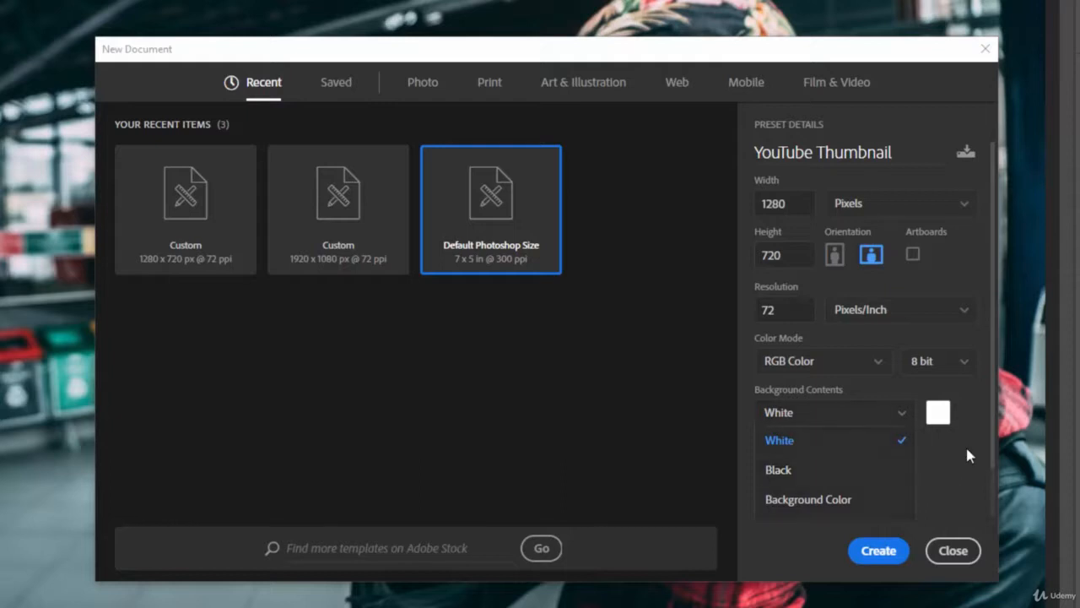
{"action": "left_click_drag", "start_coordinate": [993, 398], "coordinate": [993, 463]}
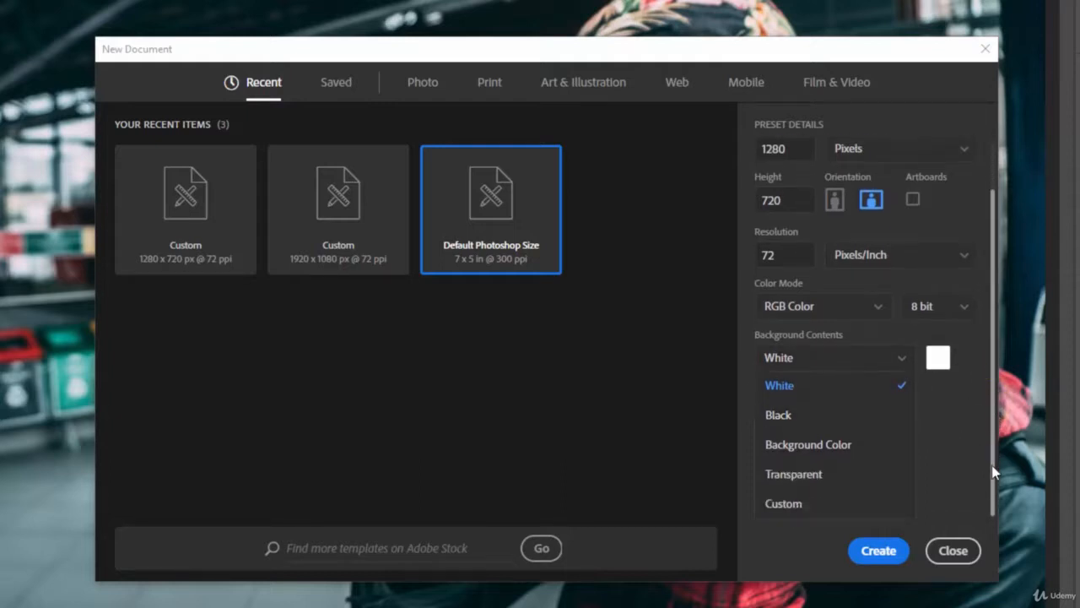
{"action": "left_click", "coordinate": [817, 476]}
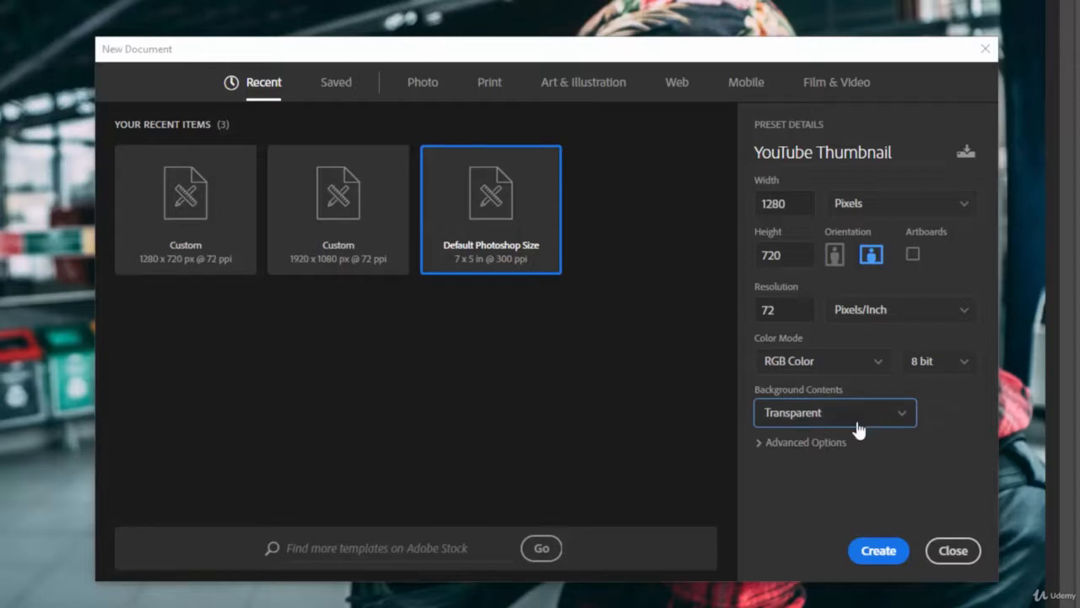
{"action": "left_click", "coordinate": [878, 553]}
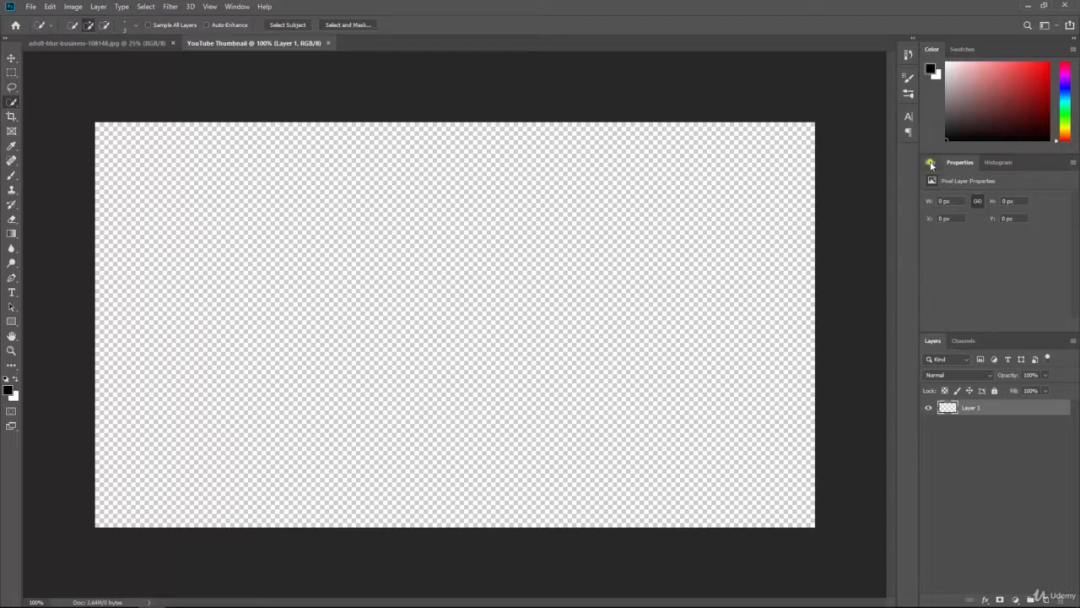
Step: Activate the Move tool and deselect the layer so that the document properties are shown
{"action": "left_click", "coordinate": [929, 162]}
{"action": "left_click", "coordinate": [959, 163]}
{"action": "left_click", "coordinate": [12, 58]}
{"action": "left_click", "coordinate": [461, 249]}
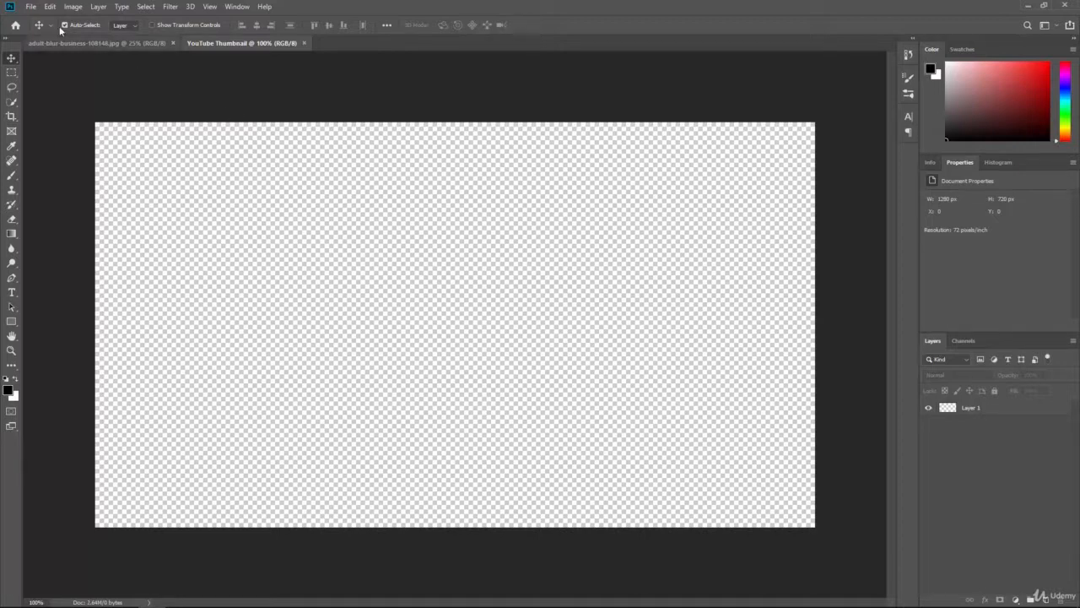
Step: Save the document as YouTube Thumbnail.psd with Maximize Compatibility on, and turn off further display of the format options prompt
{"action": "left_click", "coordinate": [29, 7]}
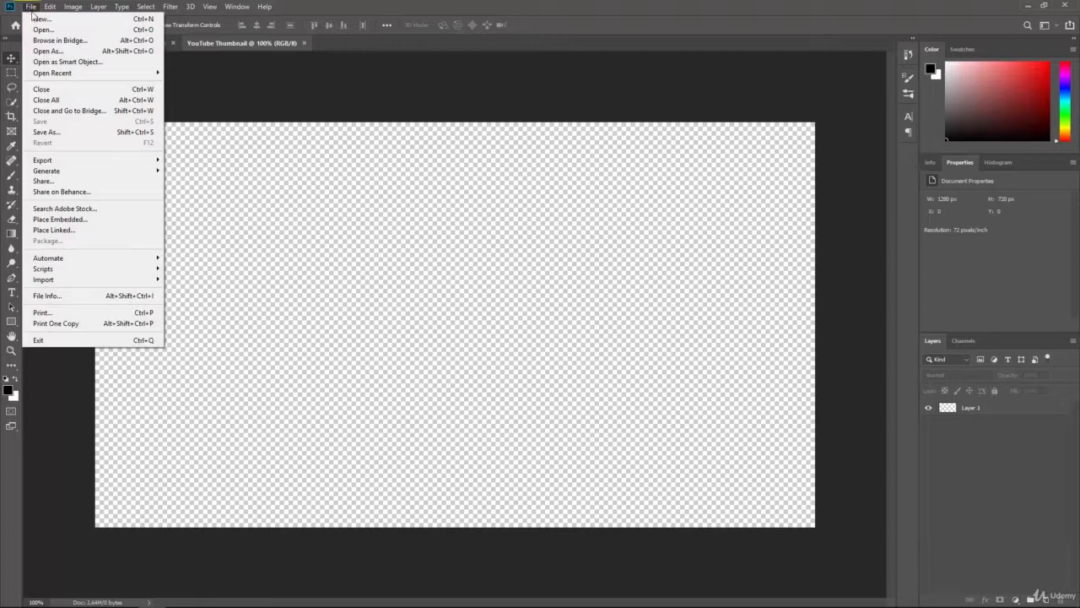
{"action": "left_click", "coordinate": [77, 133]}
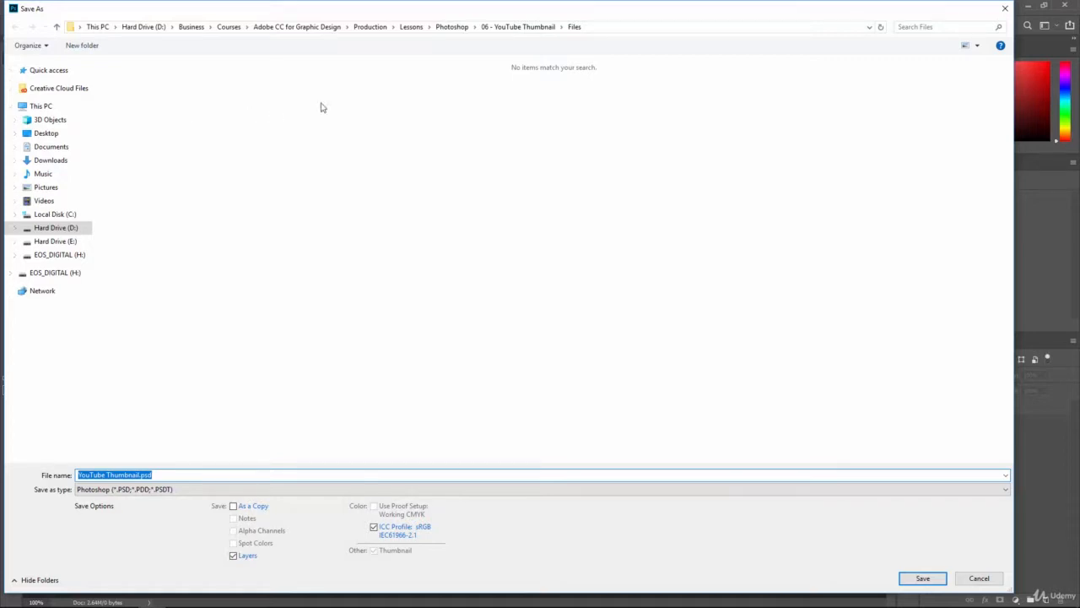
{"action": "left_click", "coordinate": [182, 476]}
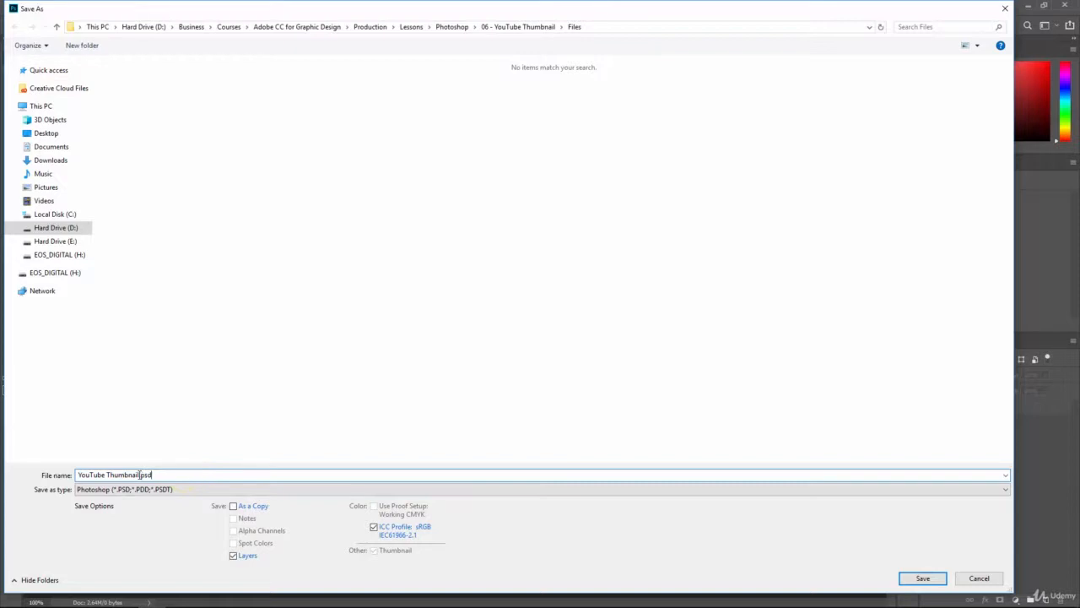
{"action": "left_click_drag", "start_coordinate": [139, 475], "coordinate": [74, 469]}
{"action": "left_click", "coordinate": [156, 476]}
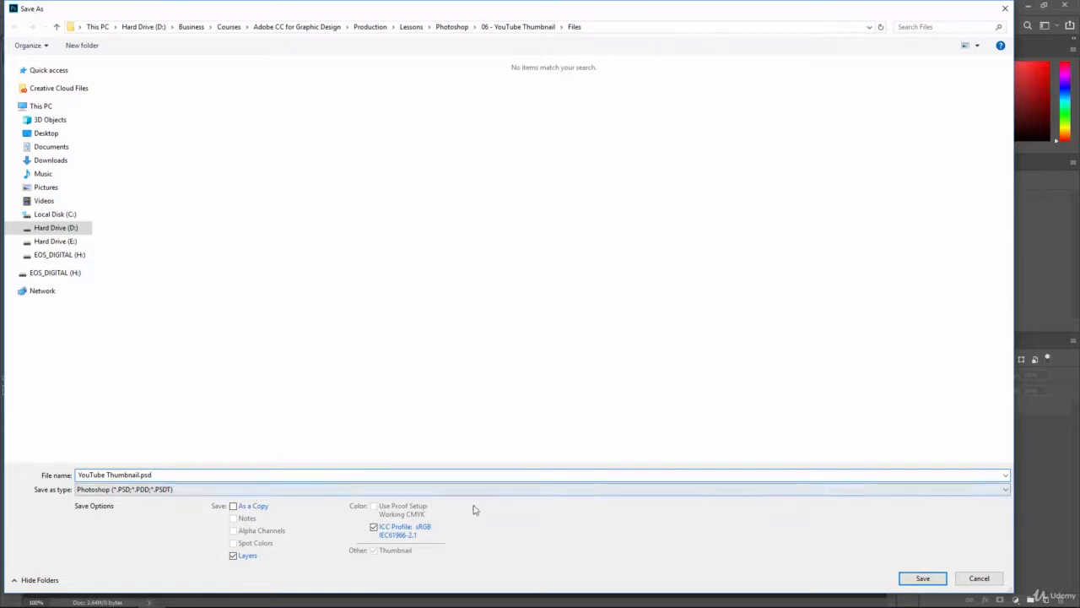
{"action": "left_click", "coordinate": [921, 581]}
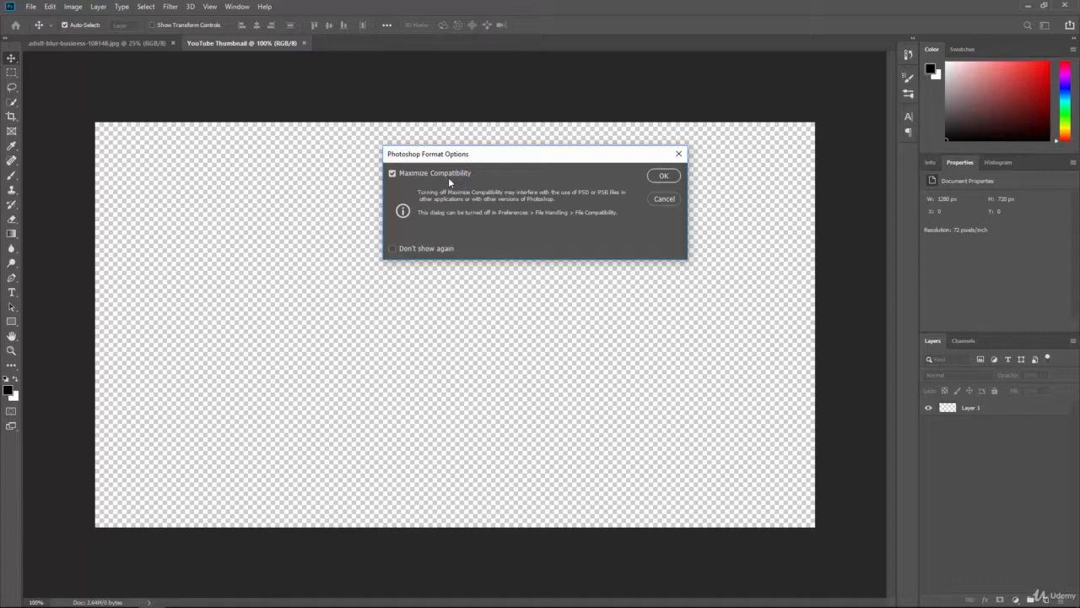
{"action": "left_click", "coordinate": [392, 249]}
{"action": "left_click", "coordinate": [668, 177]}
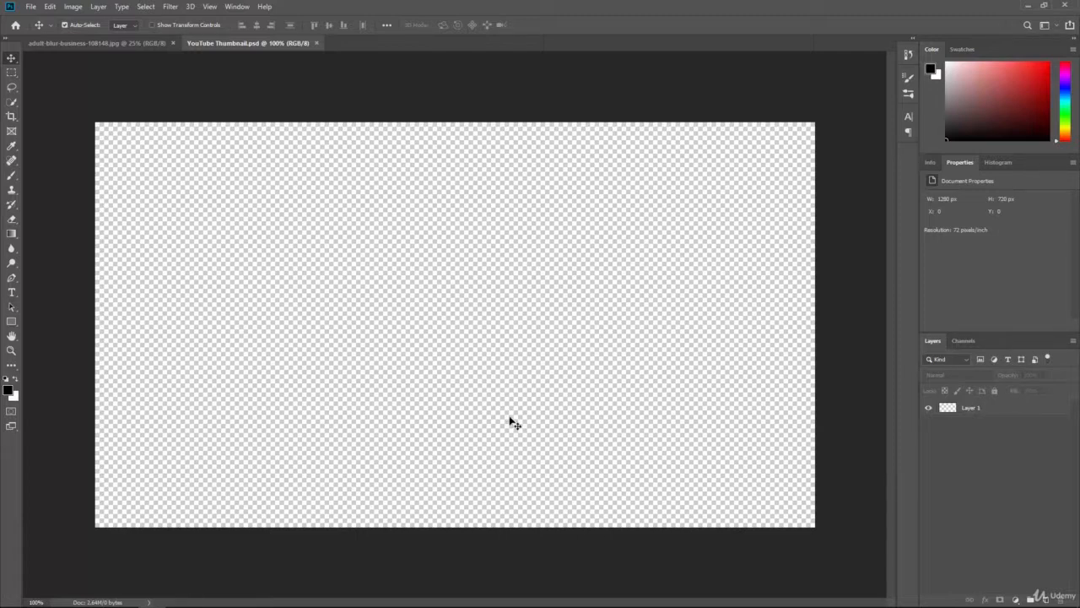
{"action": "left_click", "coordinate": [31, 7]}
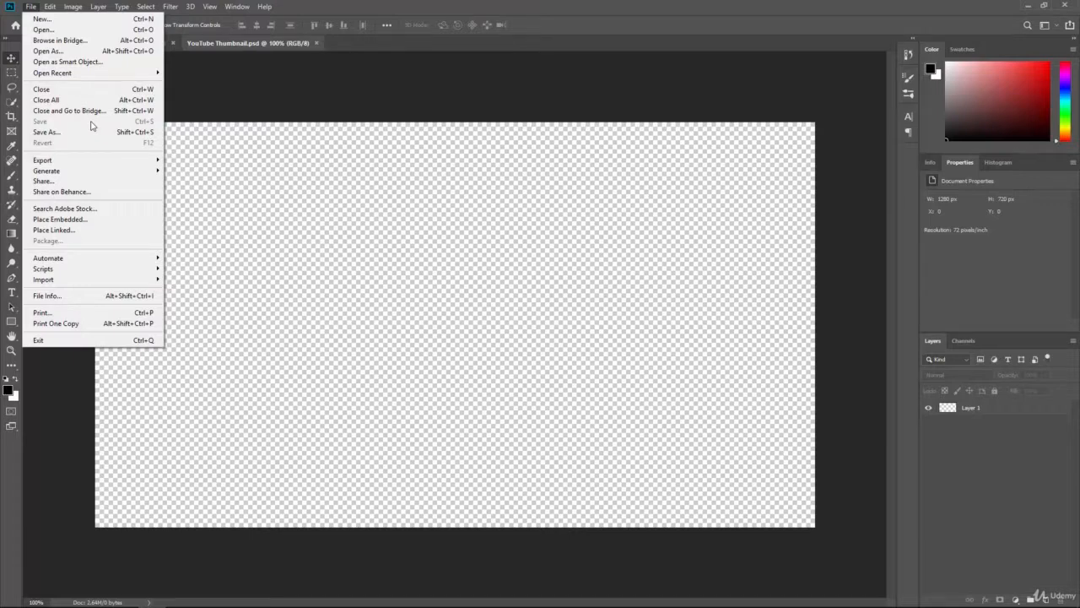
{"action": "left_click", "coordinate": [246, 87]}
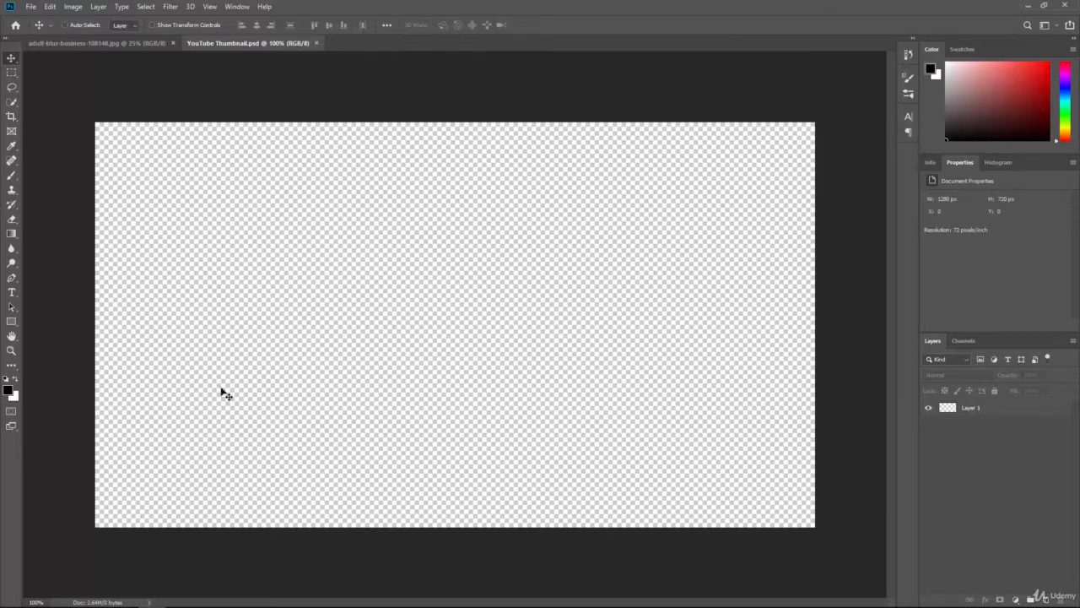
{"action": "key", "text": "ctrl+plus"}
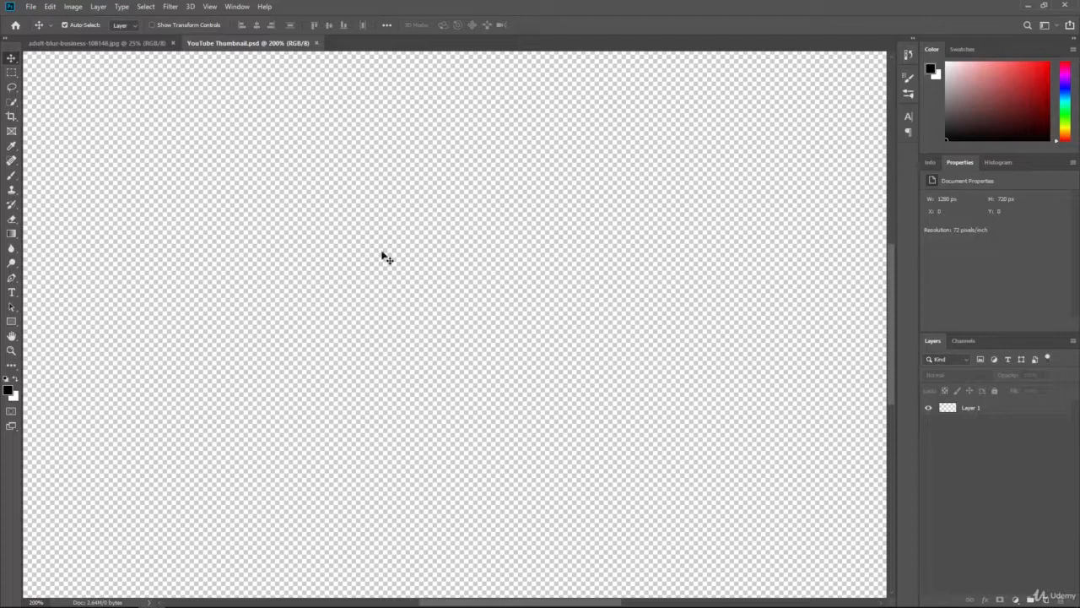
{"action": "key", "text": "ctrl+minus"}
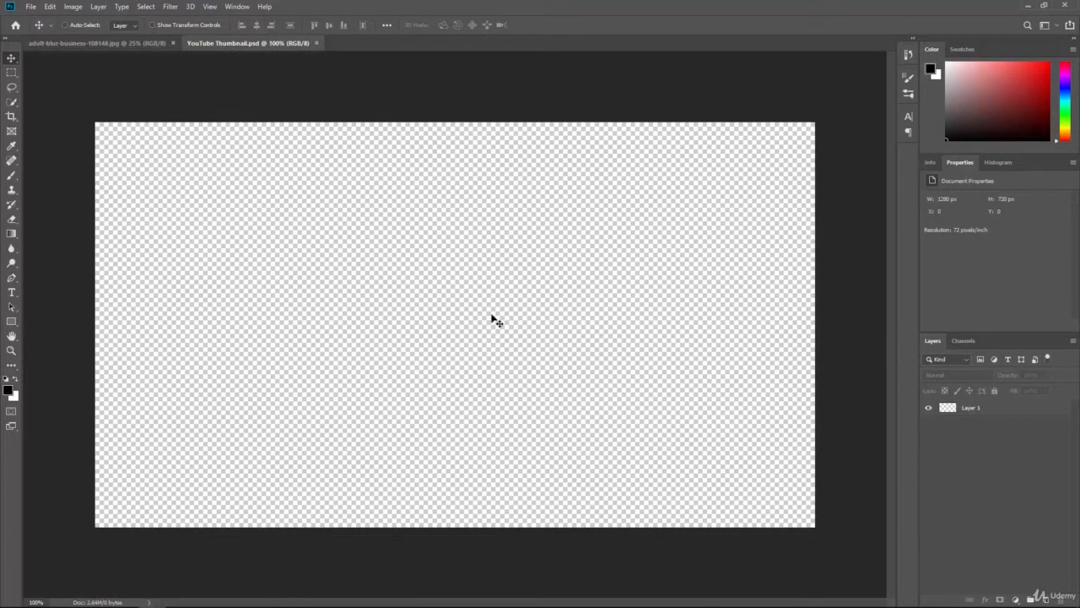
{"action": "key", "text": "ctrl+minus"}
{"action": "key", "text": "ctrl+minus"}
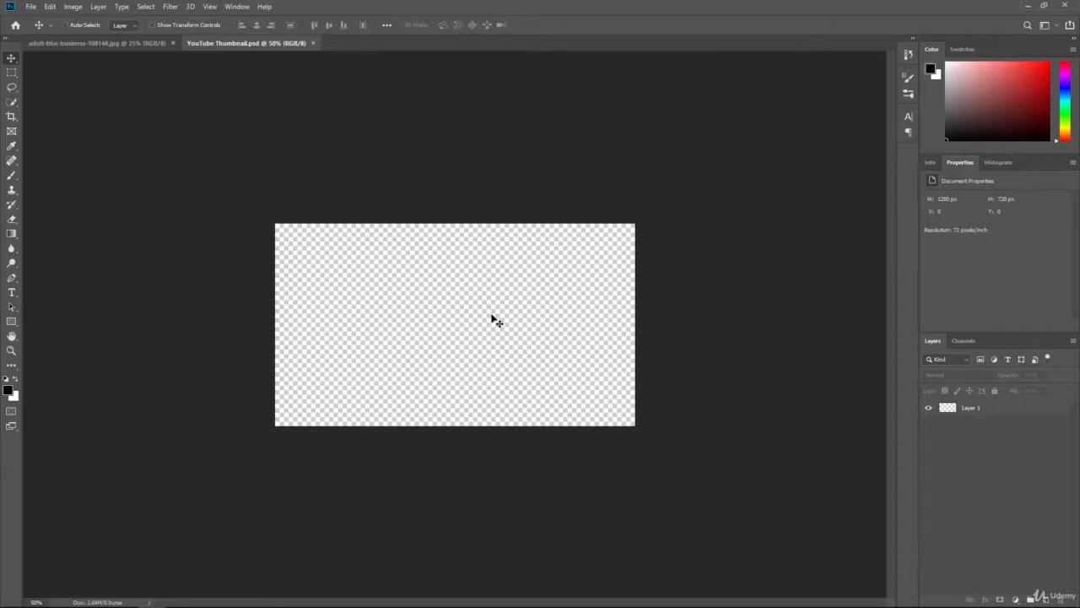
{"action": "key", "text": "ctrl+1"}
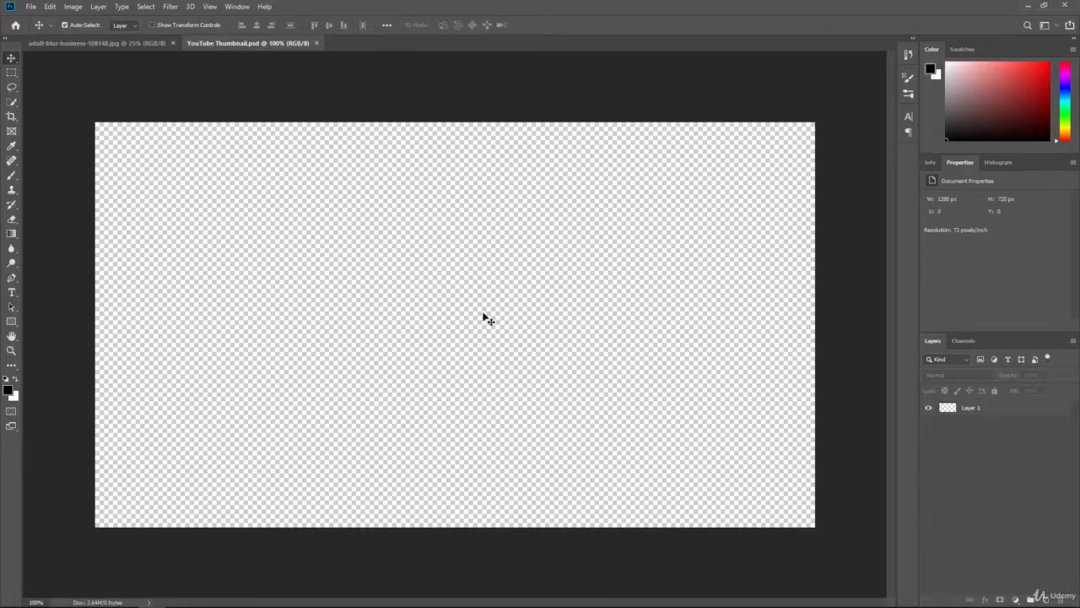
Step: Copy the Background layer of adult-blur-business-108148.jpg into the YouTube Thumbnail.psd document
{"action": "left_click", "coordinate": [91, 44]}
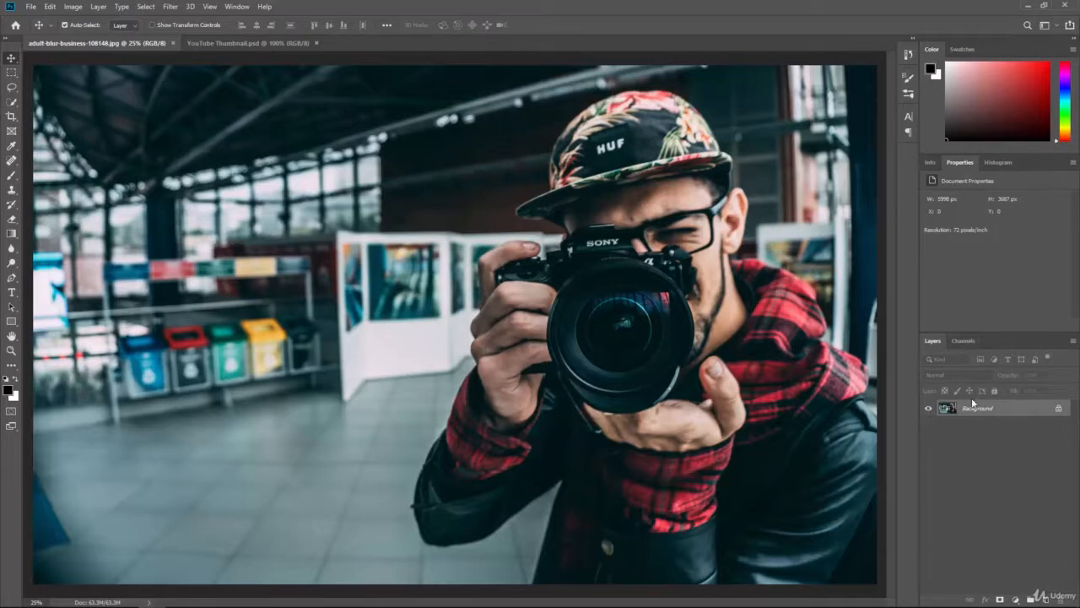
{"action": "left_click", "coordinate": [1009, 412]}
{"action": "left_click_drag", "start_coordinate": [1006, 411], "coordinate": [262, 133]}
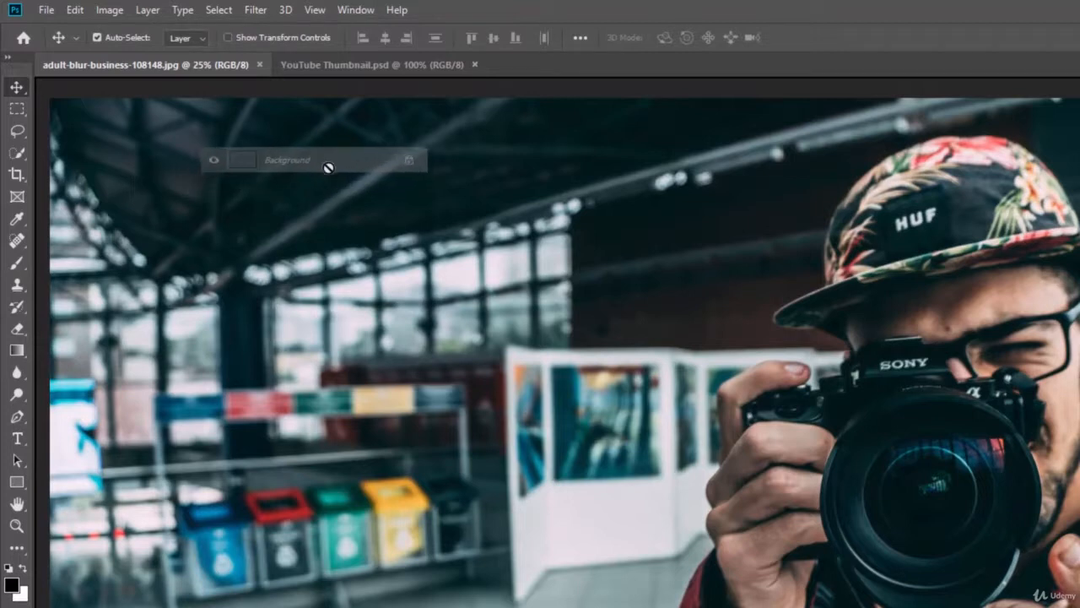
{"action": "left_click_drag", "start_coordinate": [329, 167], "coordinate": [453, 326]}
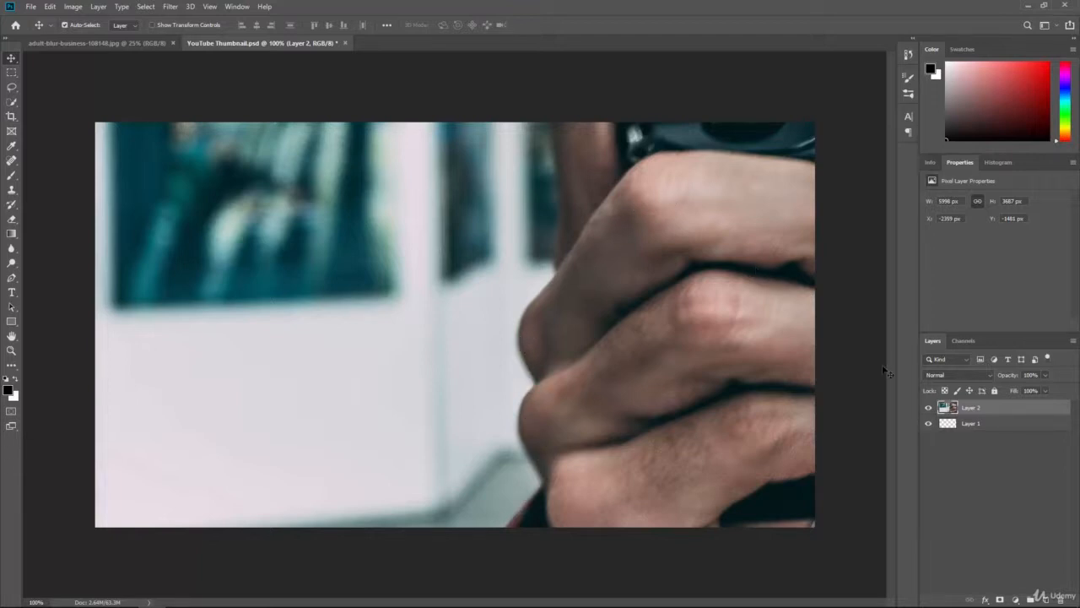
Step: Rename the copied photo layer to Original and delete the empty Layer 1
{"action": "double_click", "coordinate": [972, 408]}
{"action": "type", "text": "Original"}
{"action": "key", "text": "Return"}
{"action": "left_click", "coordinate": [998, 426]}
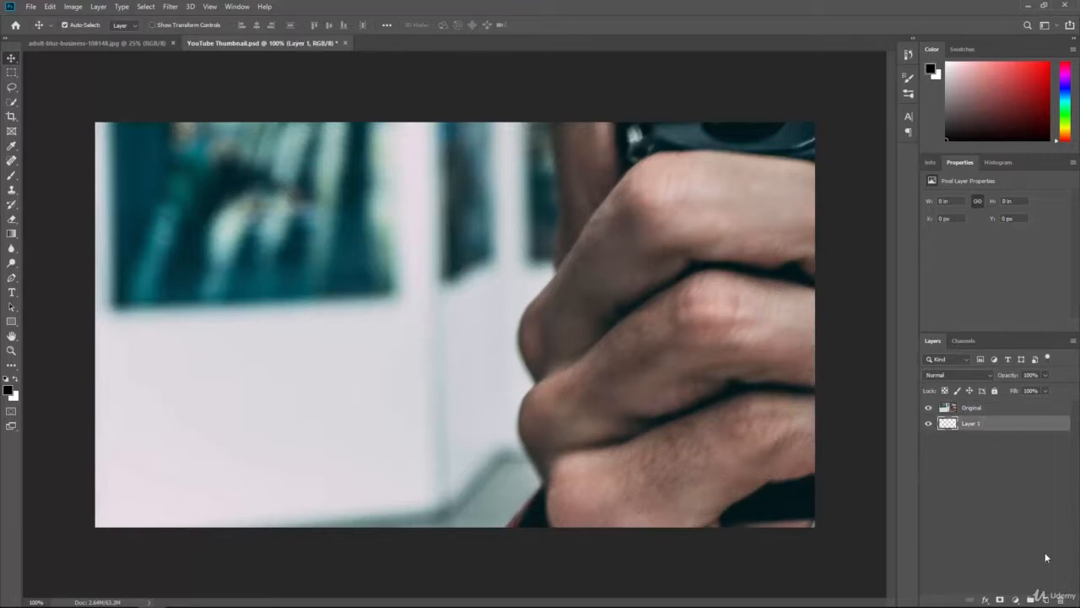
{"action": "left_click", "coordinate": [1062, 599]}
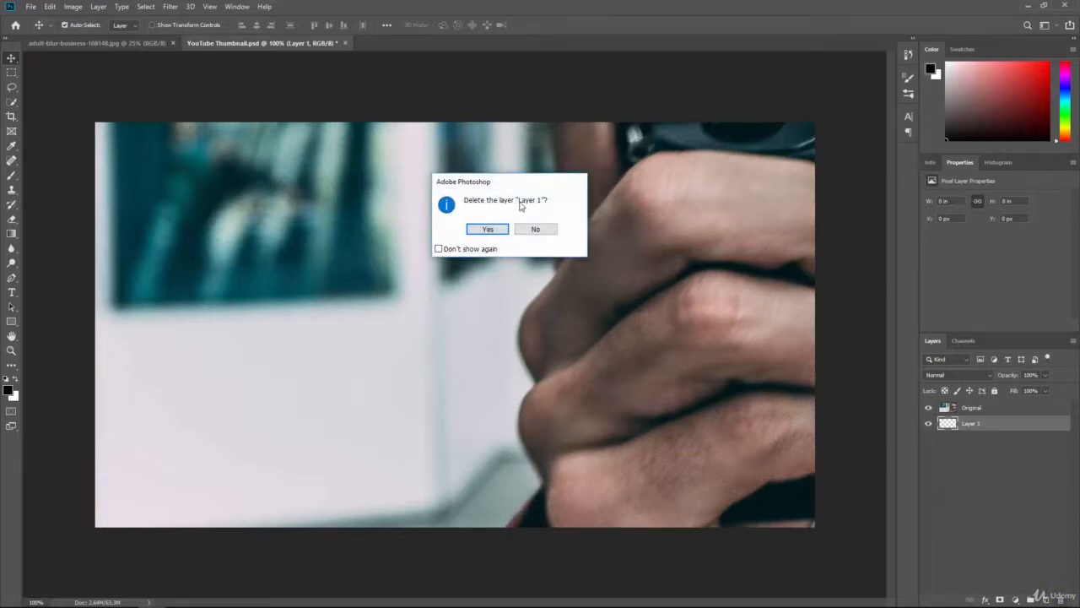
{"action": "left_click", "coordinate": [483, 229]}
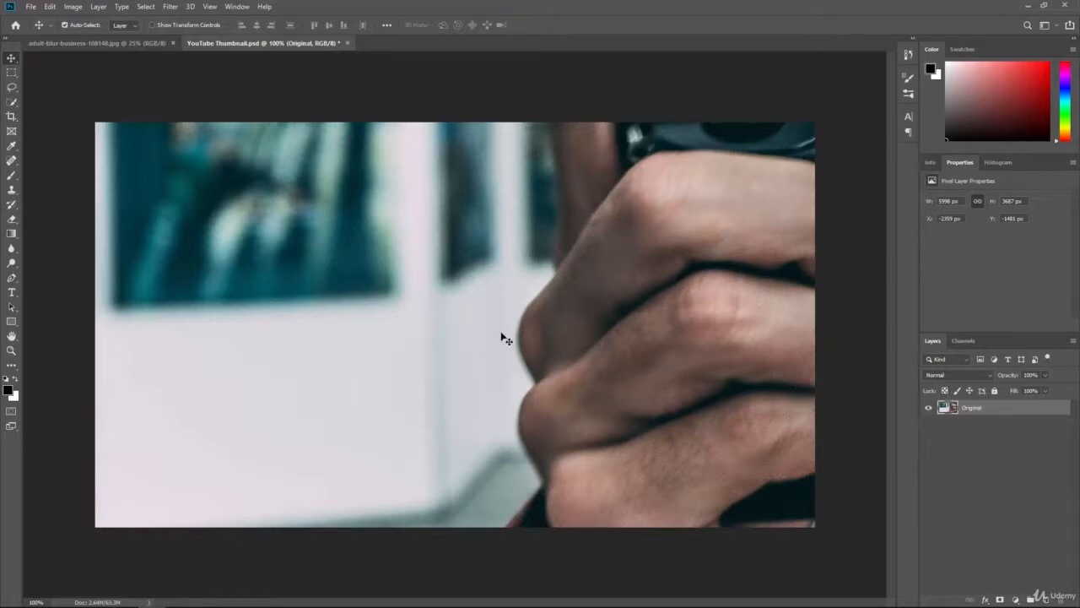
Step: Close the source photo document adult-blur-business-108148.jpg
{"action": "left_click", "coordinate": [133, 43]}
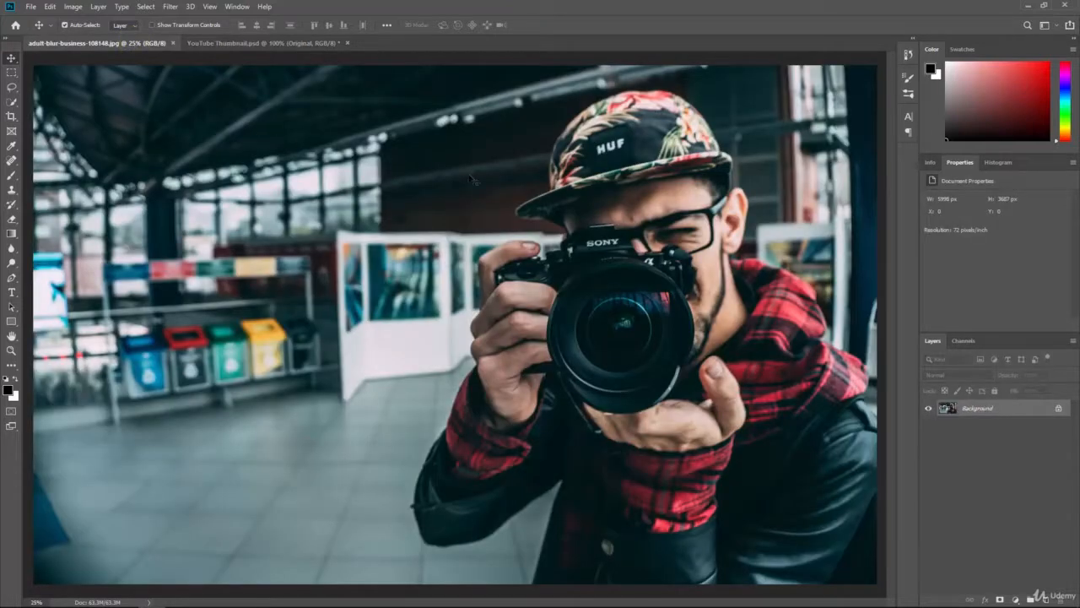
{"action": "left_click", "coordinate": [173, 43]}
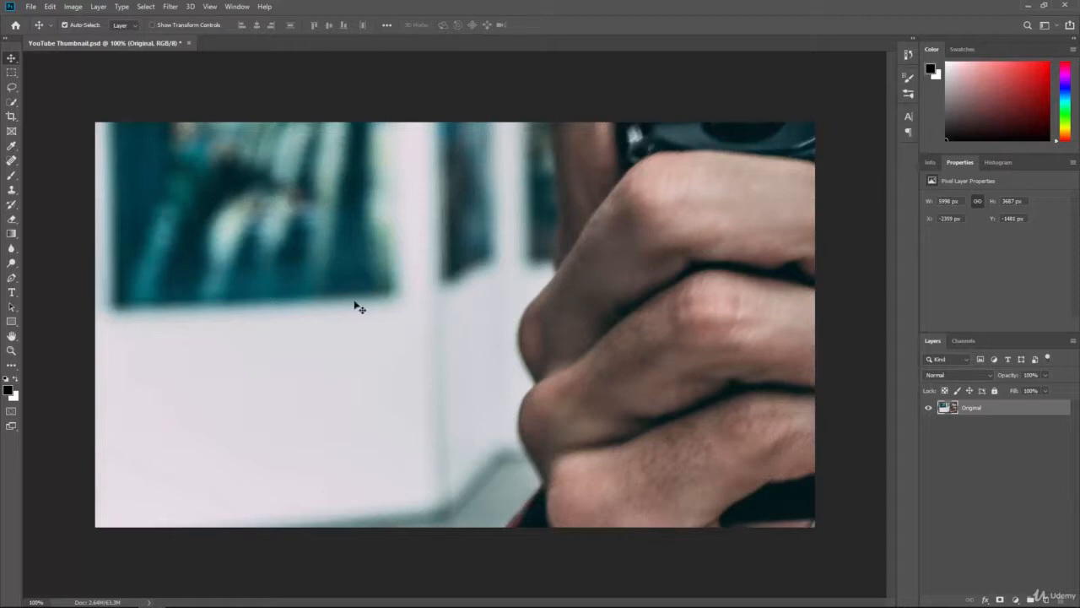
Step: Scale the Original layer down proportionally to about 23% so the photo slightly overlaps the canvas on all sides
{"action": "left_click", "coordinate": [51, 7]}
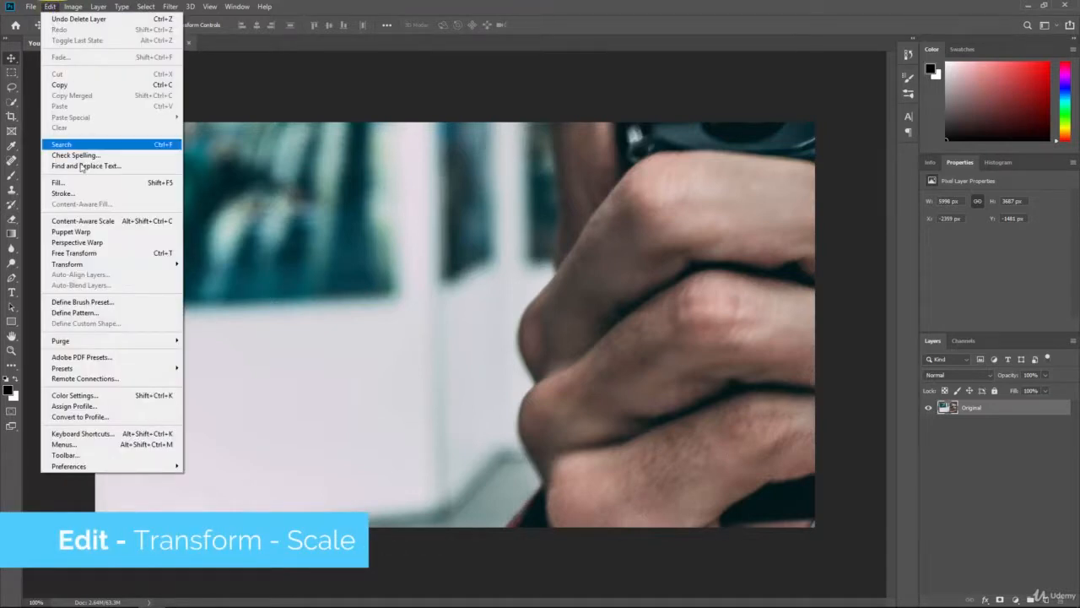
{"action": "mouse_move", "coordinate": [88, 269]}
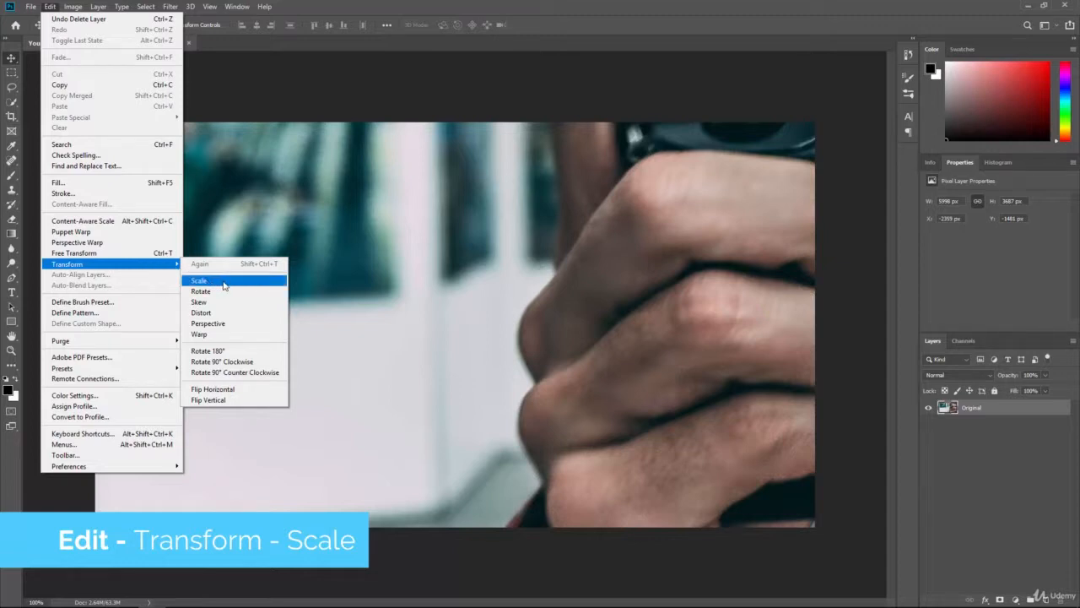
{"action": "left_click", "coordinate": [224, 281]}
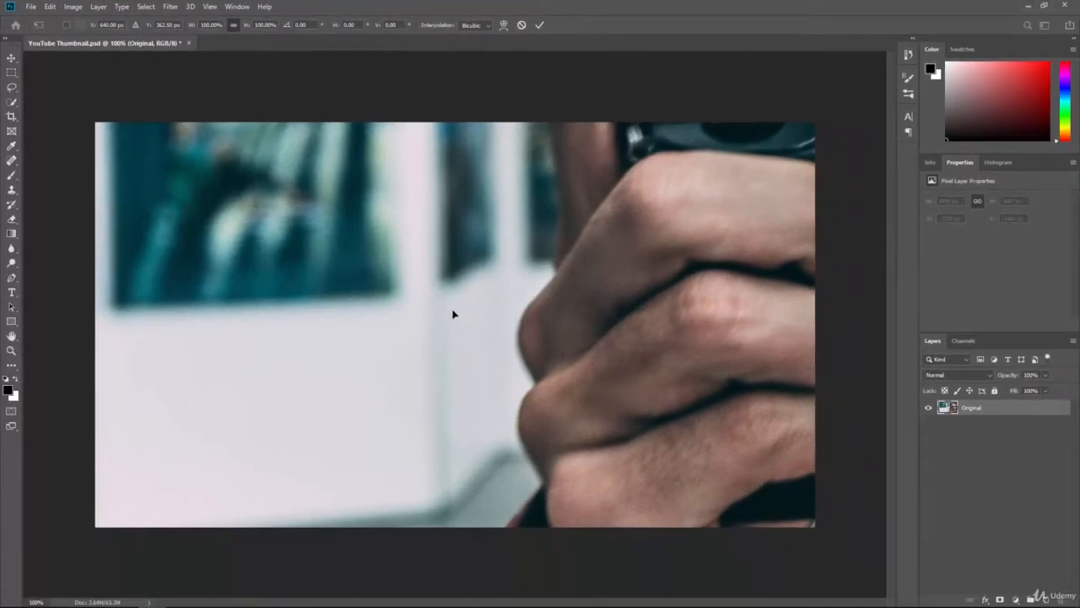
{"action": "key", "text": "ctrl+minus"}
{"action": "key", "text": "ctrl+minus"}
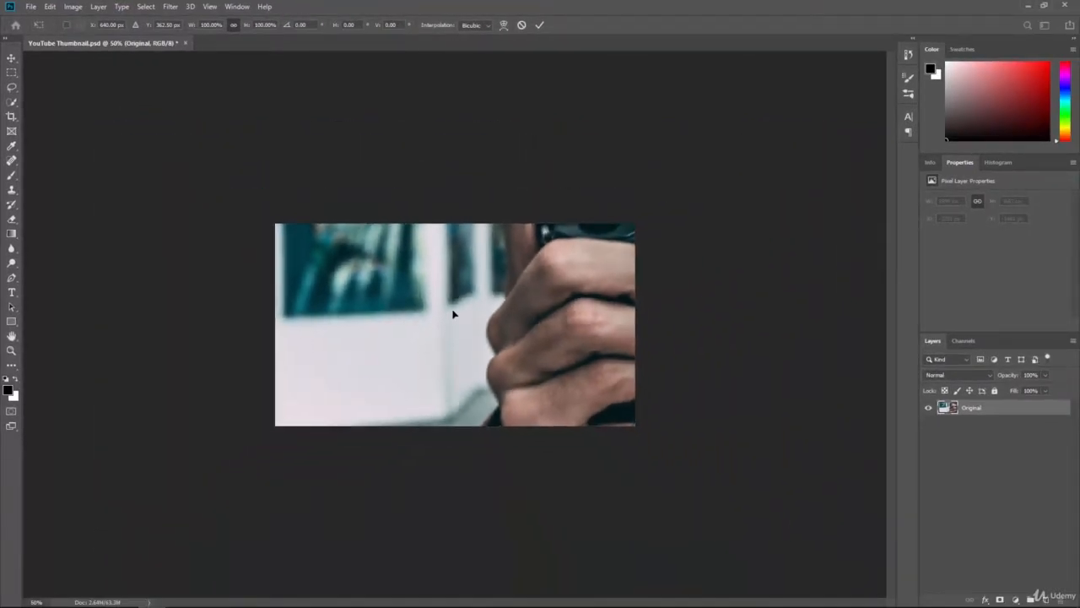
{"action": "key", "text": "ctrl+minus"}
{"action": "key", "text": "ctrl+minus"}
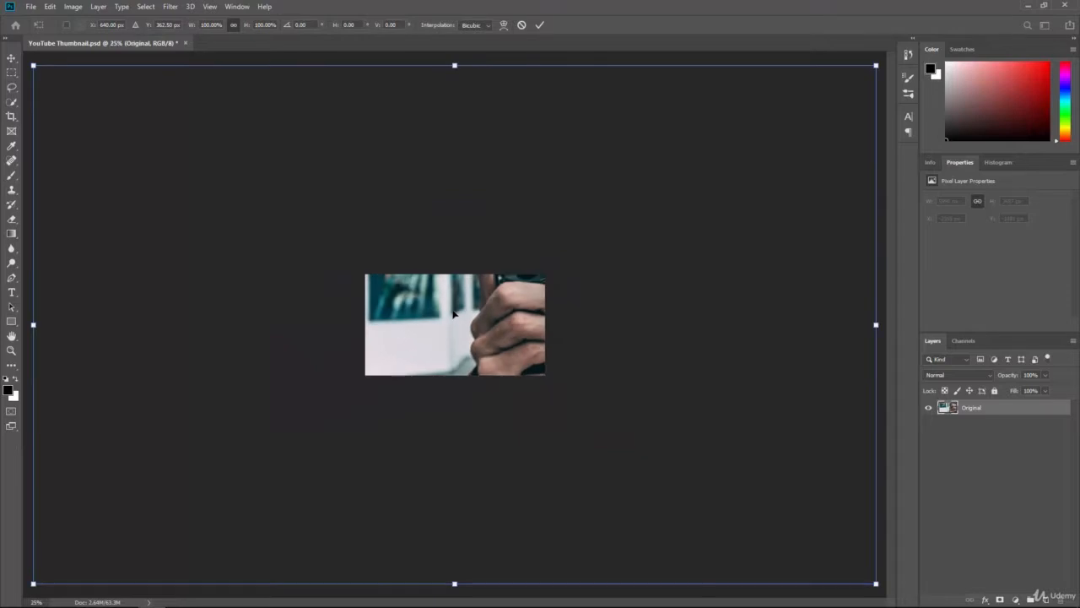
{"action": "key", "text": "ctrl+minus"}
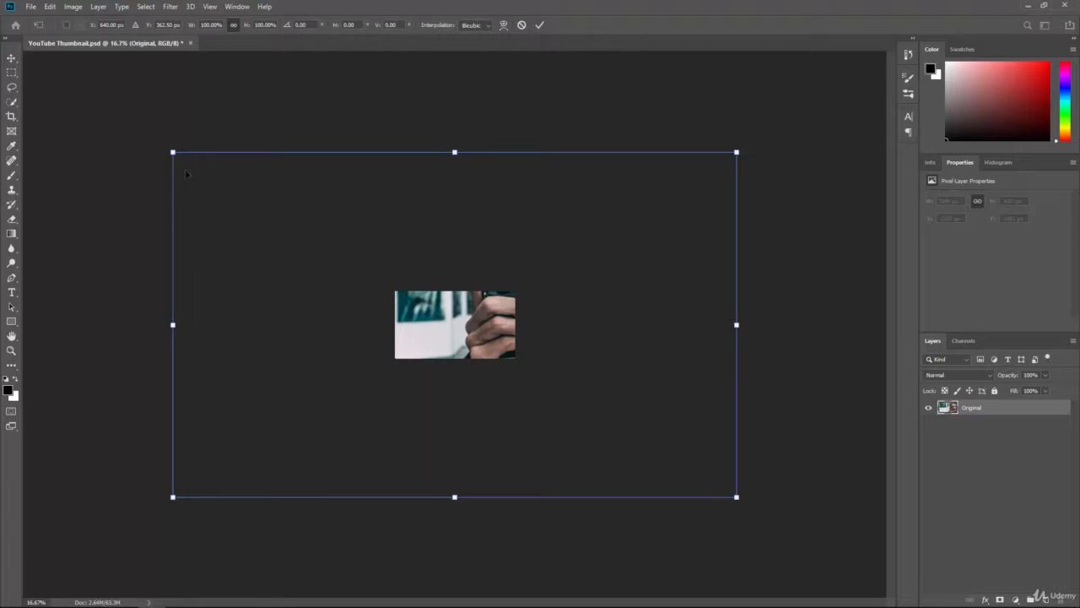
{"action": "left_click_drag", "start_coordinate": [172, 152], "coordinate": [377, 294]}
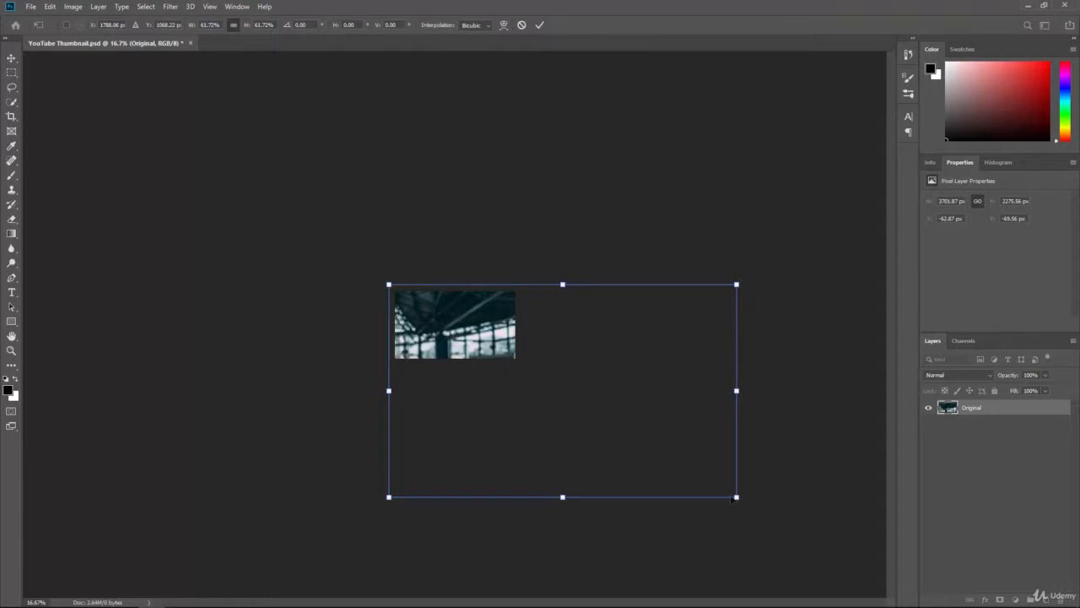
{"action": "left_click_drag", "start_coordinate": [736, 497], "coordinate": [531, 376]}
{"action": "left_click_drag", "start_coordinate": [521, 369], "coordinate": [518, 364]}
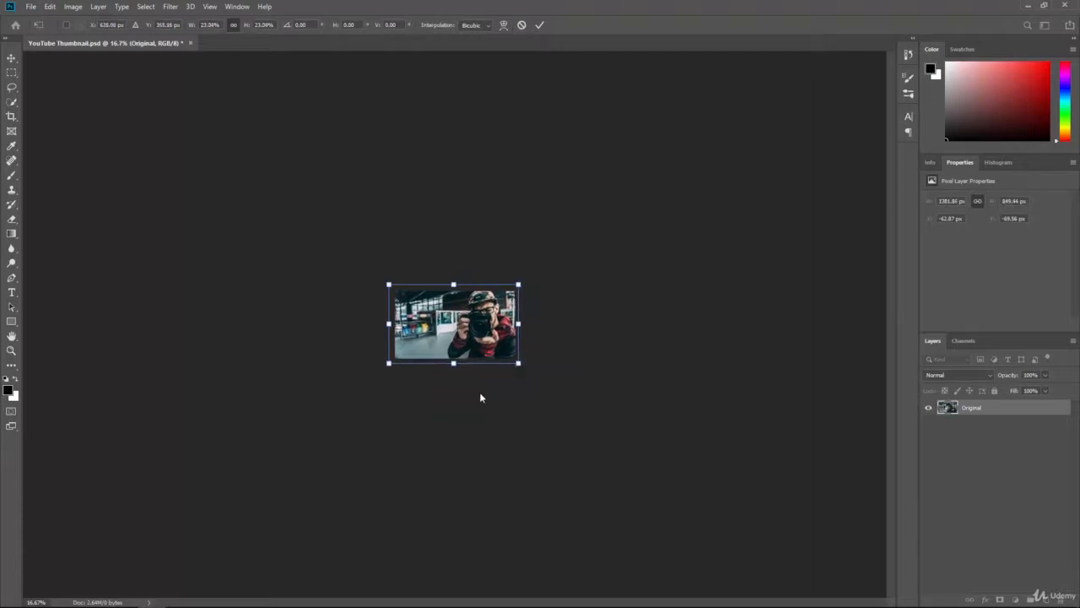
Step: Fine-tune the photo's proportional scale to about 21.4% so its width just covers the canvas
{"action": "key", "text": "ctrl+plus"}
{"action": "key", "text": "ctrl+plus"}
{"action": "key", "text": "ctrl+plus"}
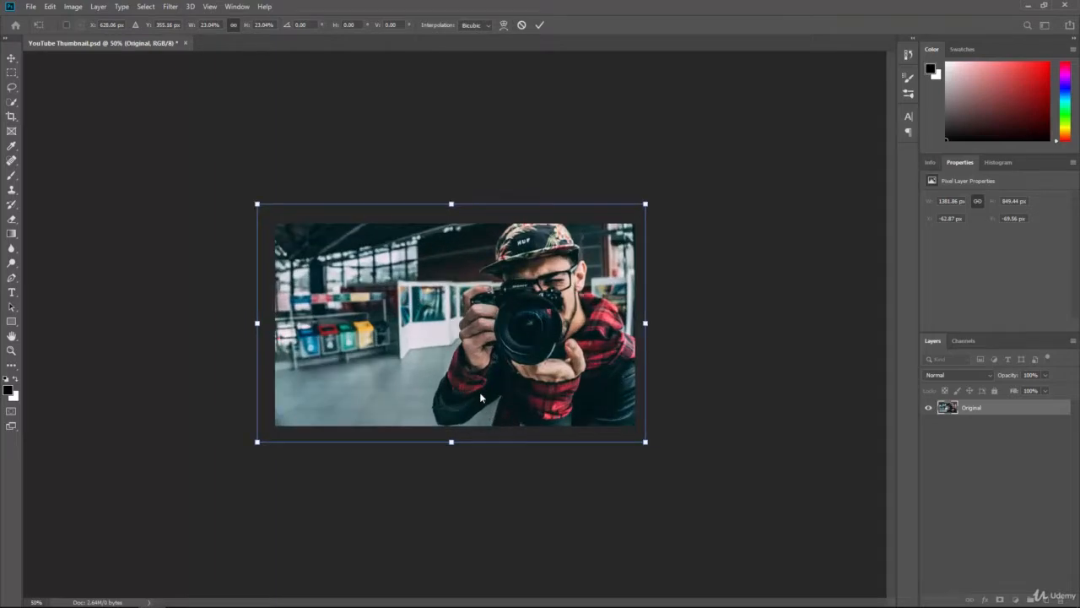
{"action": "key", "text": "ctrl+plus"}
{"action": "key", "text": "ctrl+plus"}
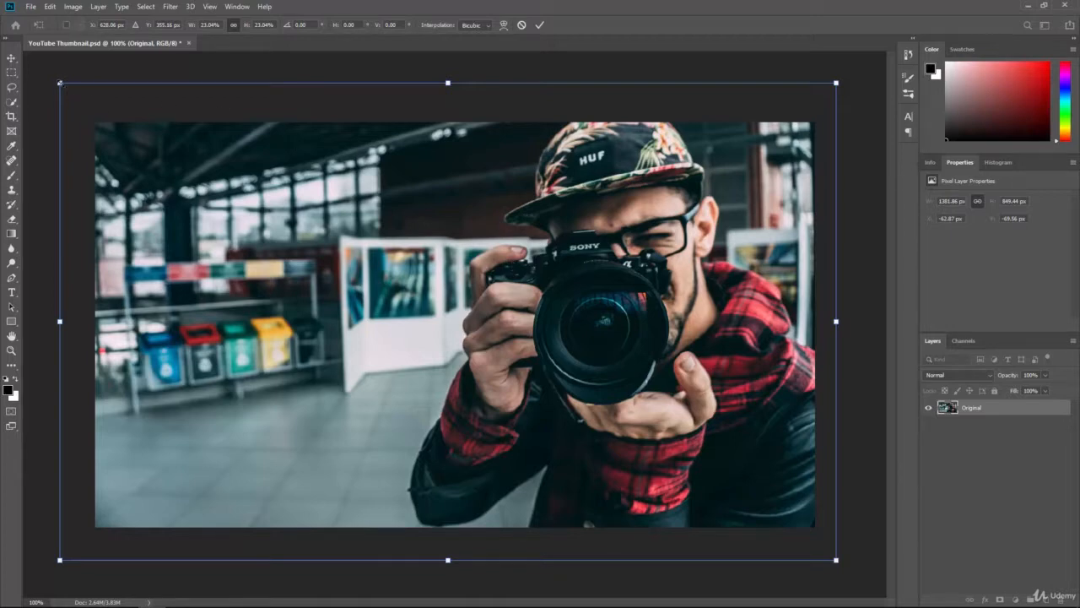
{"action": "left_click_drag", "start_coordinate": [60, 83], "coordinate": [93, 105]}
{"action": "left_click_drag", "start_coordinate": [835, 104], "coordinate": [820, 124]}
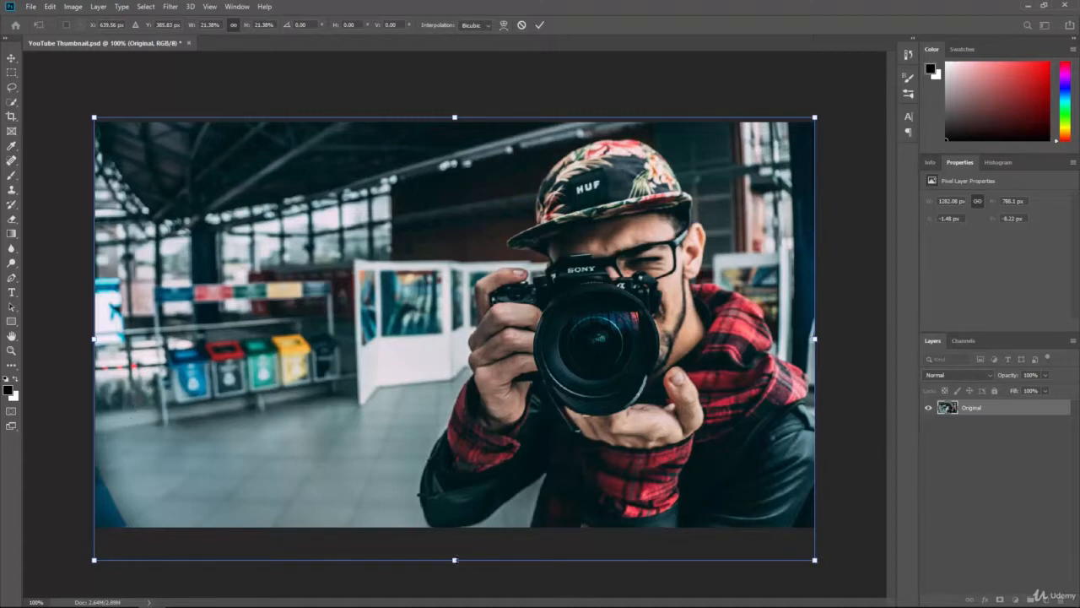
{"action": "left_click_drag", "start_coordinate": [454, 559], "coordinate": [454, 528]}
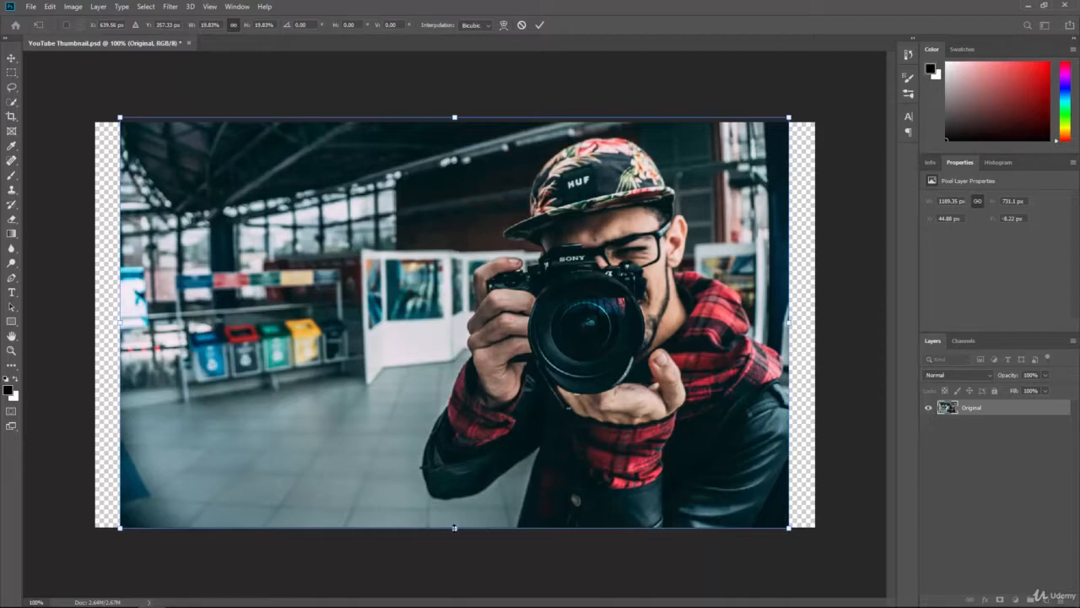
{"action": "left_click_drag", "start_coordinate": [454, 529], "coordinate": [454, 561]}
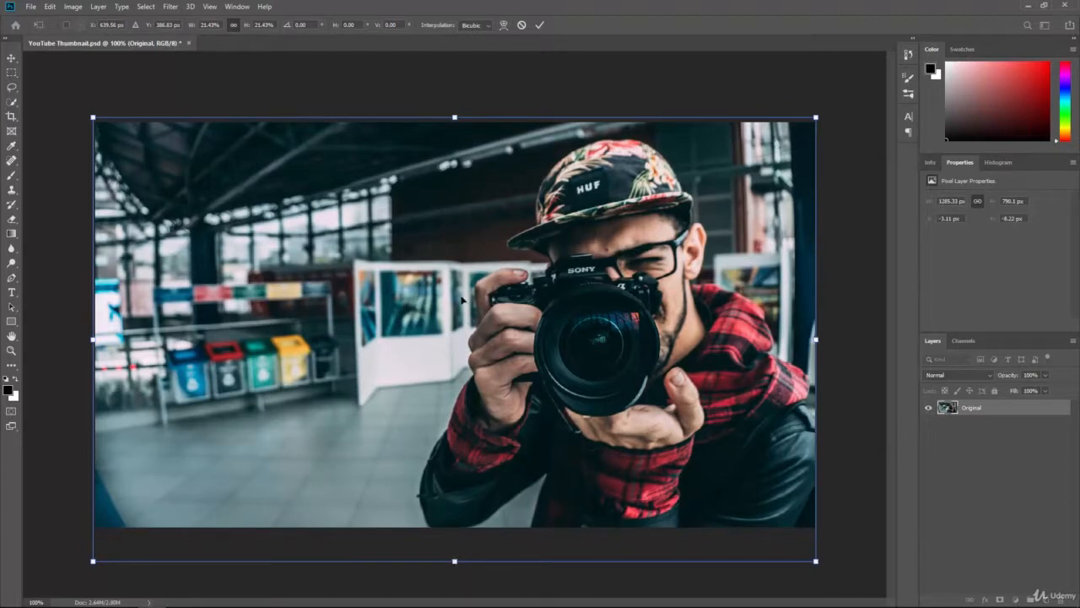
Step: Position the photo at X 640 px and Y about 348 px, covering the whole canvas, and apply the transform
{"action": "left_click_drag", "start_coordinate": [461, 284], "coordinate": [459, 282]}
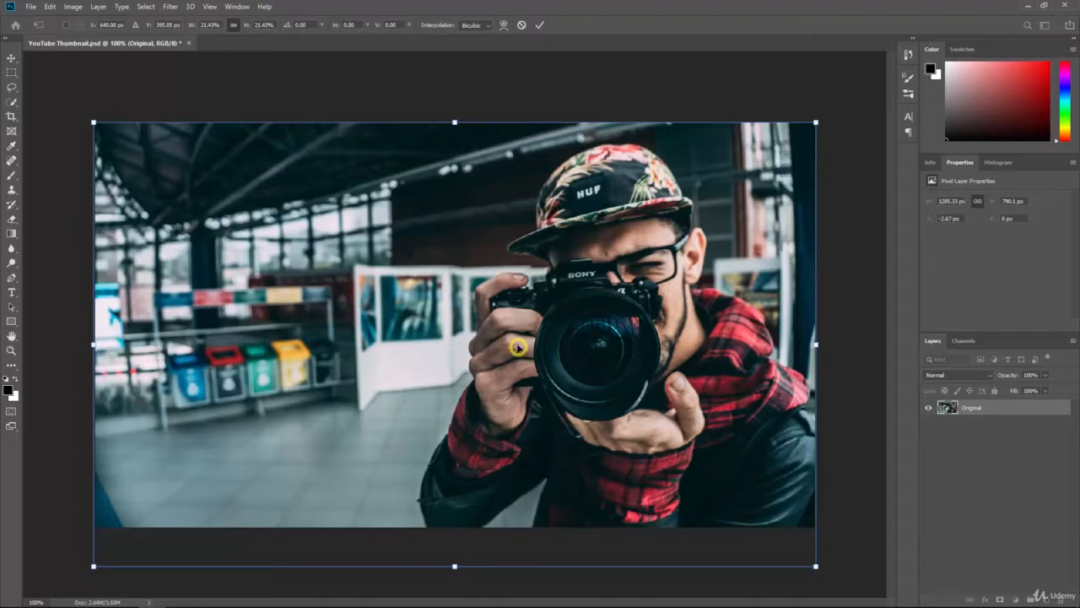
{"action": "left_click_drag", "start_coordinate": [519, 352], "coordinate": [519, 327]}
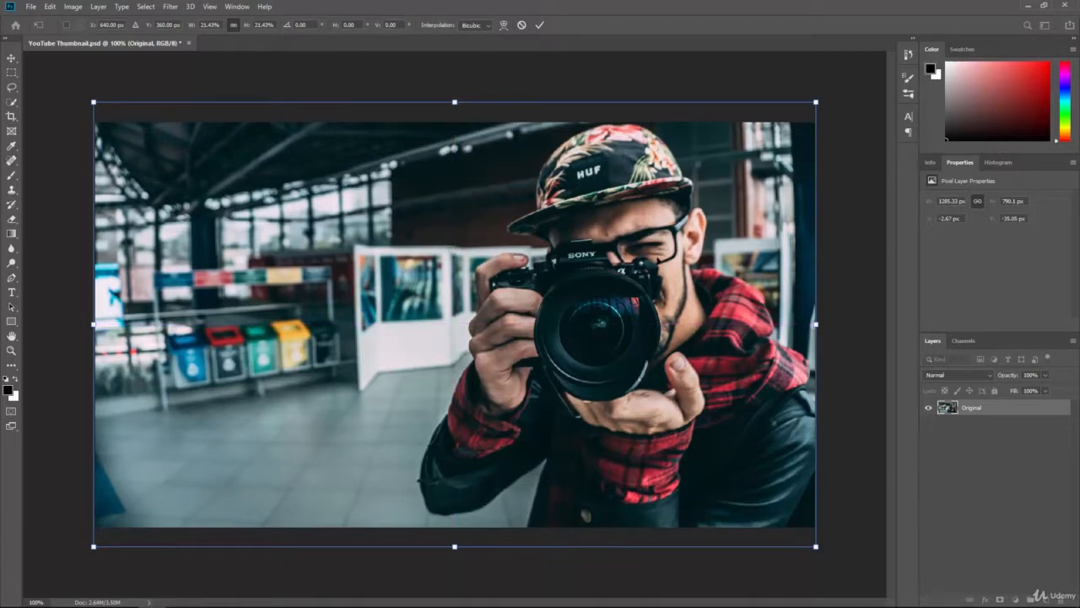
{"action": "left_click_drag", "start_coordinate": [510, 378], "coordinate": [510, 355]}
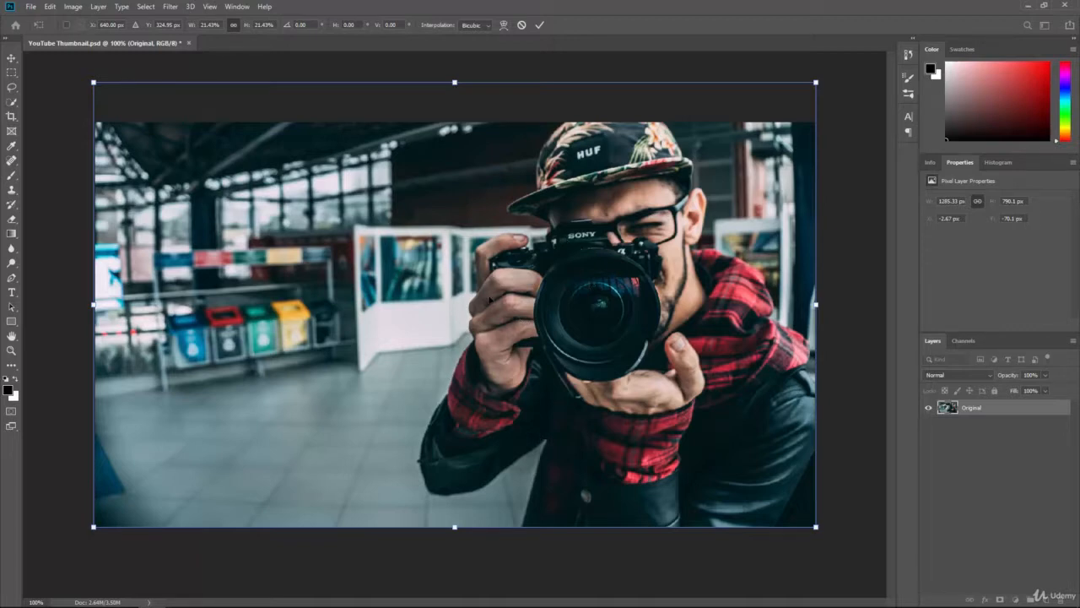
{"action": "left_click_drag", "start_coordinate": [482, 294], "coordinate": [491, 317]}
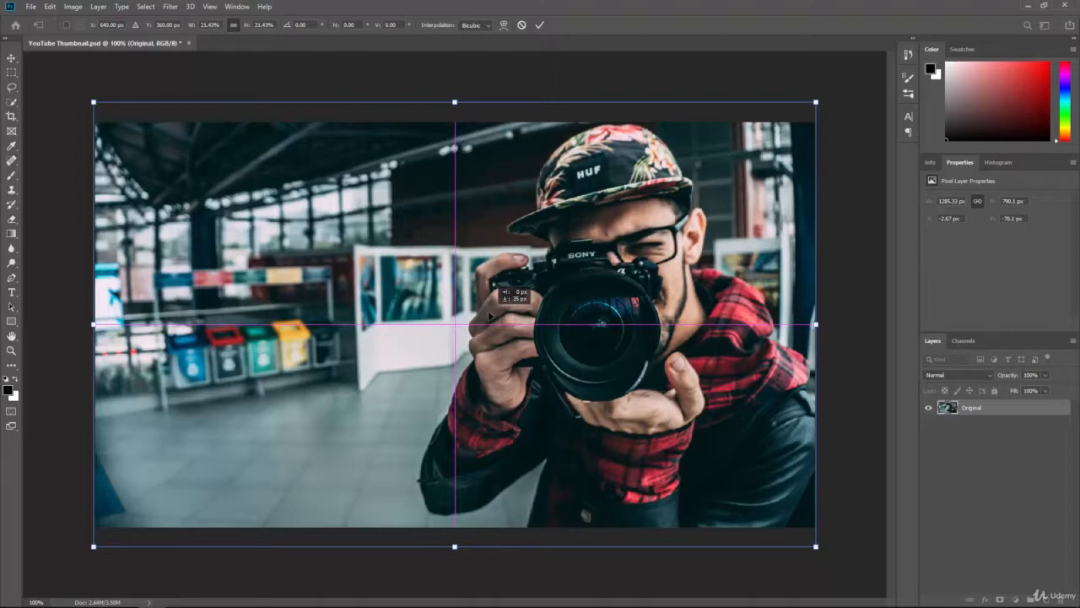
{"action": "left_click_drag", "start_coordinate": [489, 317], "coordinate": [490, 313]}
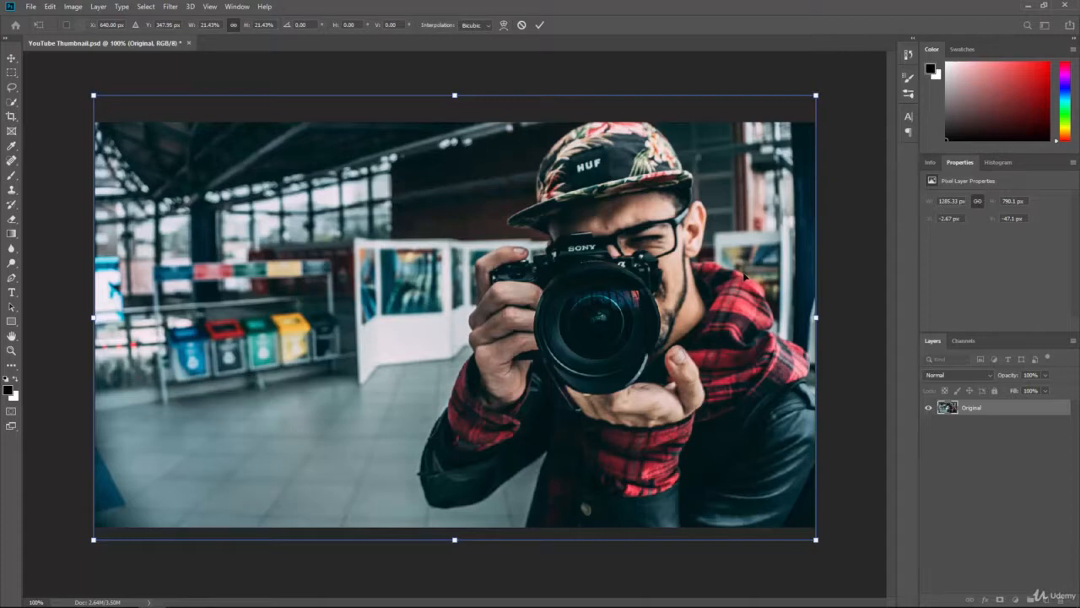
{"action": "key", "text": "Return"}
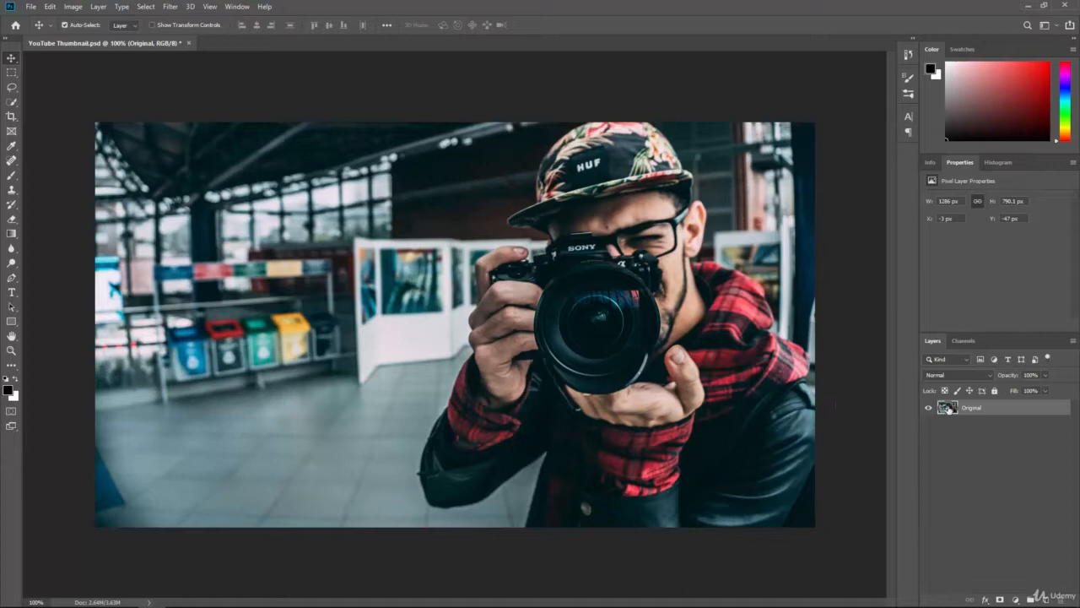
Step: Duplicate the Original layer within YouTube Thumbnail.psd and name the copy Man
{"action": "right_click", "coordinate": [988, 412]}
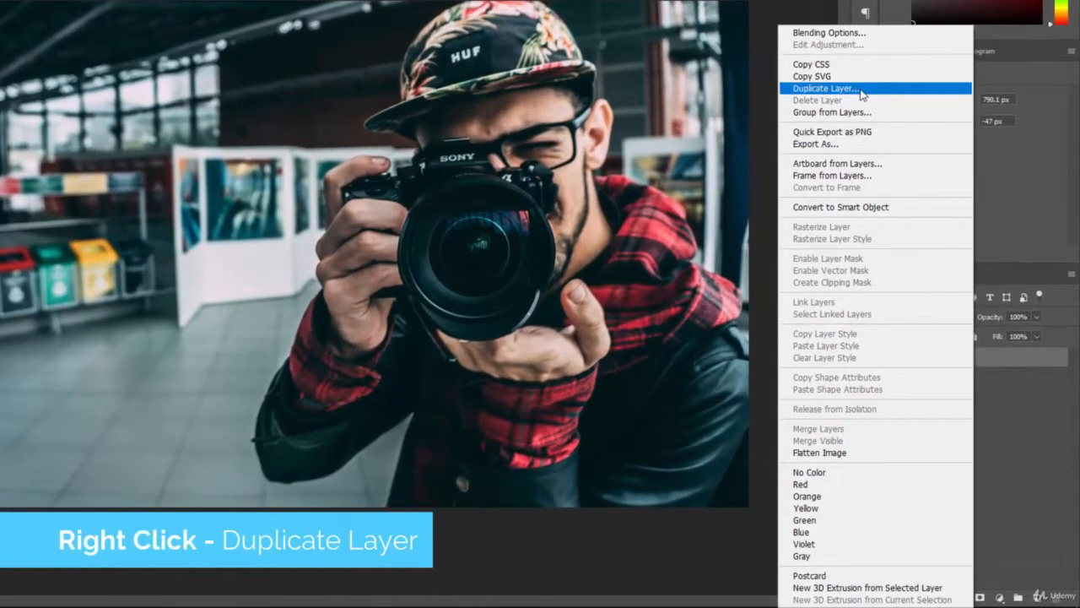
{"action": "left_click", "coordinate": [863, 89]}
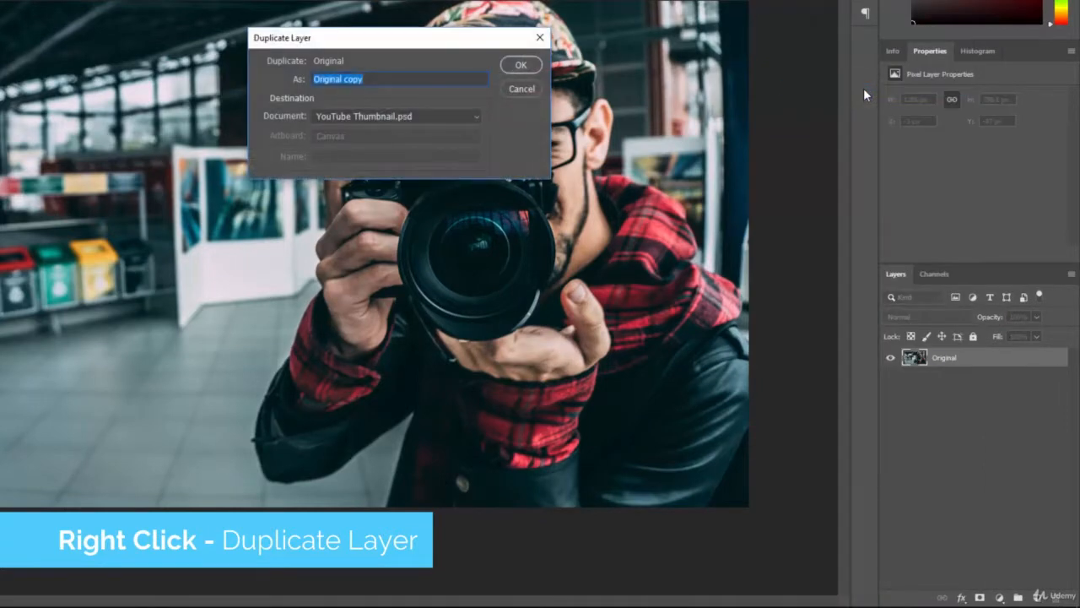
{"action": "left_click", "coordinate": [393, 79]}
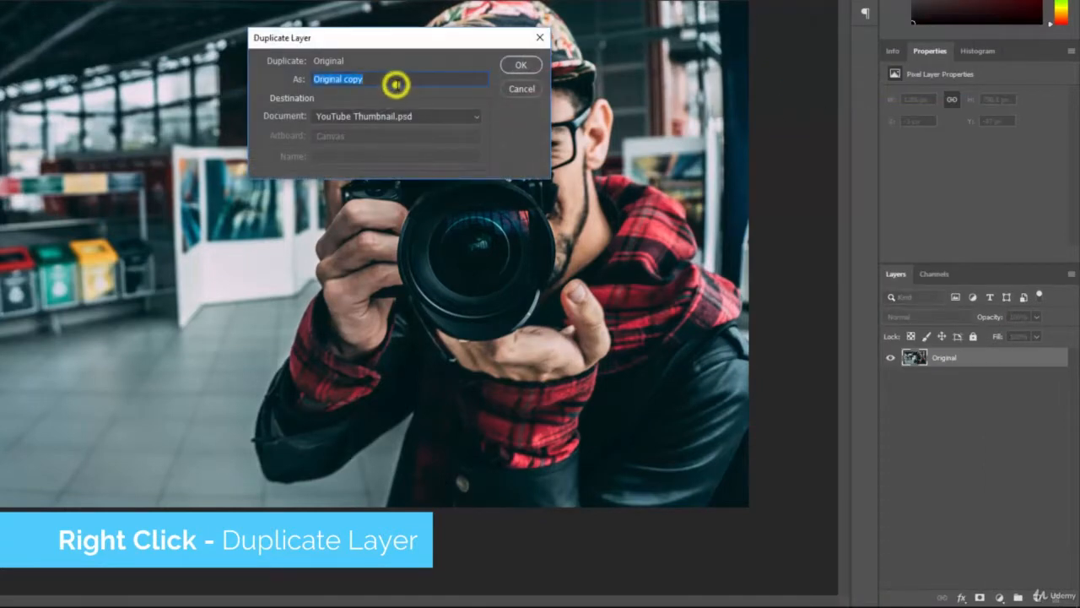
{"action": "double_click", "coordinate": [379, 78]}
{"action": "left_click", "coordinate": [386, 76]}
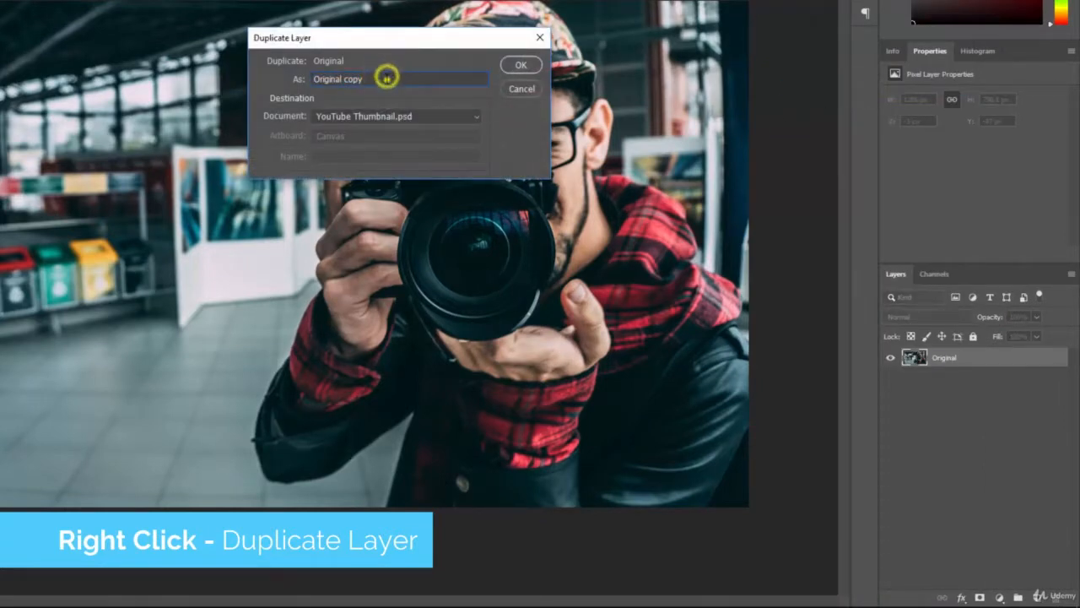
{"action": "triple_click", "coordinate": [386, 77]}
{"action": "type", "text": "Man"}
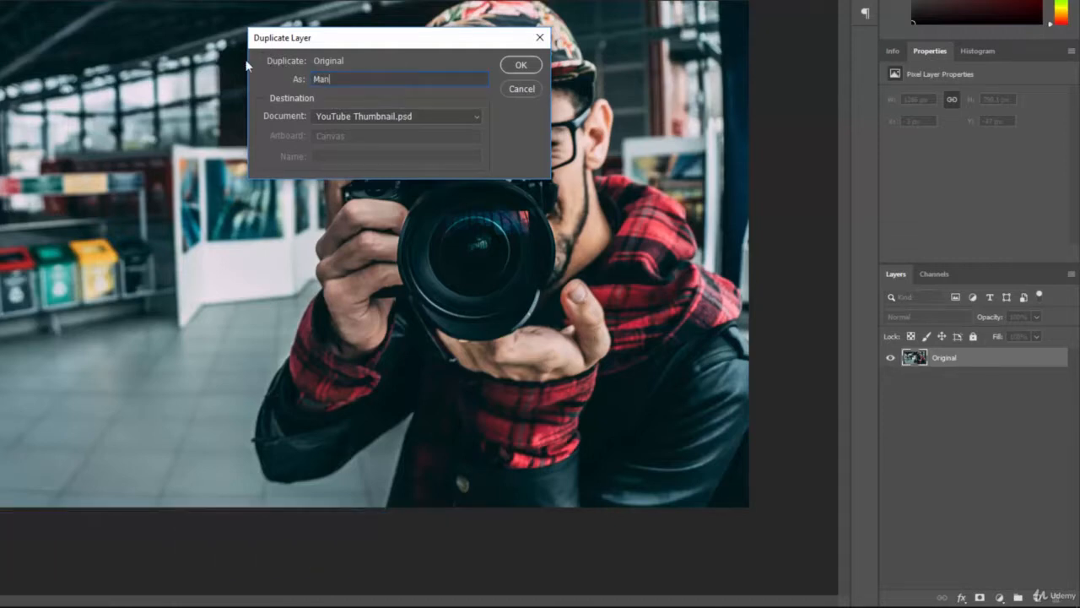
{"action": "left_click", "coordinate": [530, 68]}
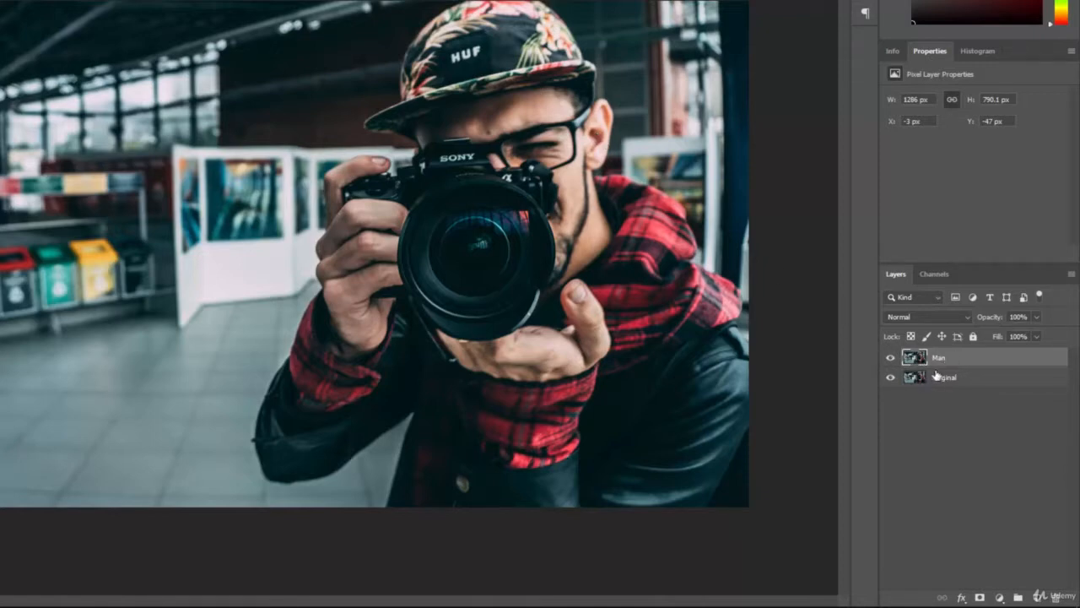
Step: Select and hide the Original layer, leaving only the Man layer visible
{"action": "left_click", "coordinate": [892, 358]}
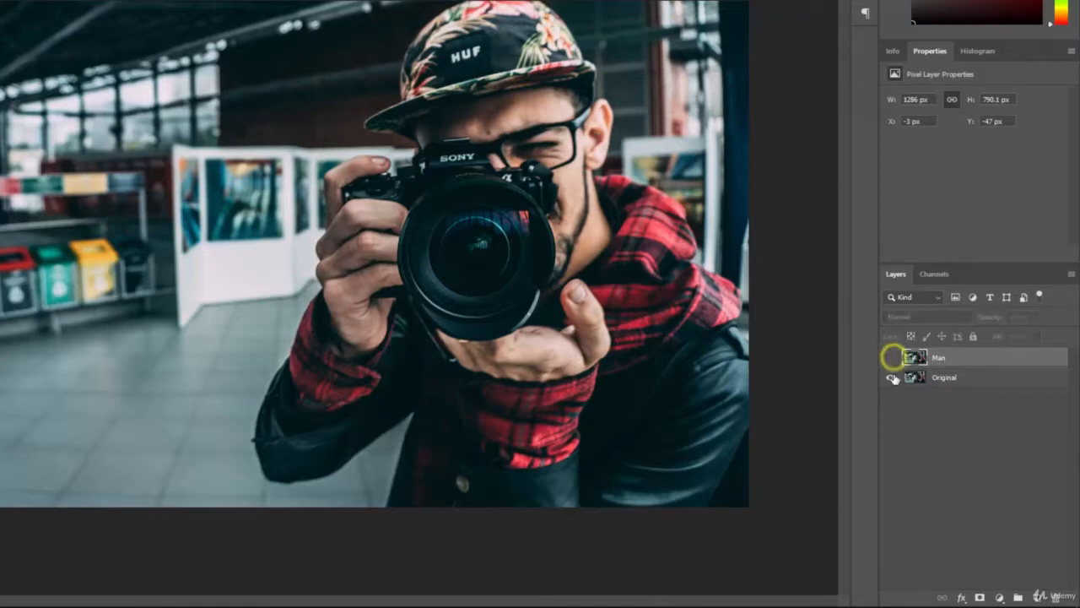
{"action": "left_click", "coordinate": [936, 380]}
{"action": "left_click", "coordinate": [891, 377]}
{"action": "left_click", "coordinate": [891, 357]}
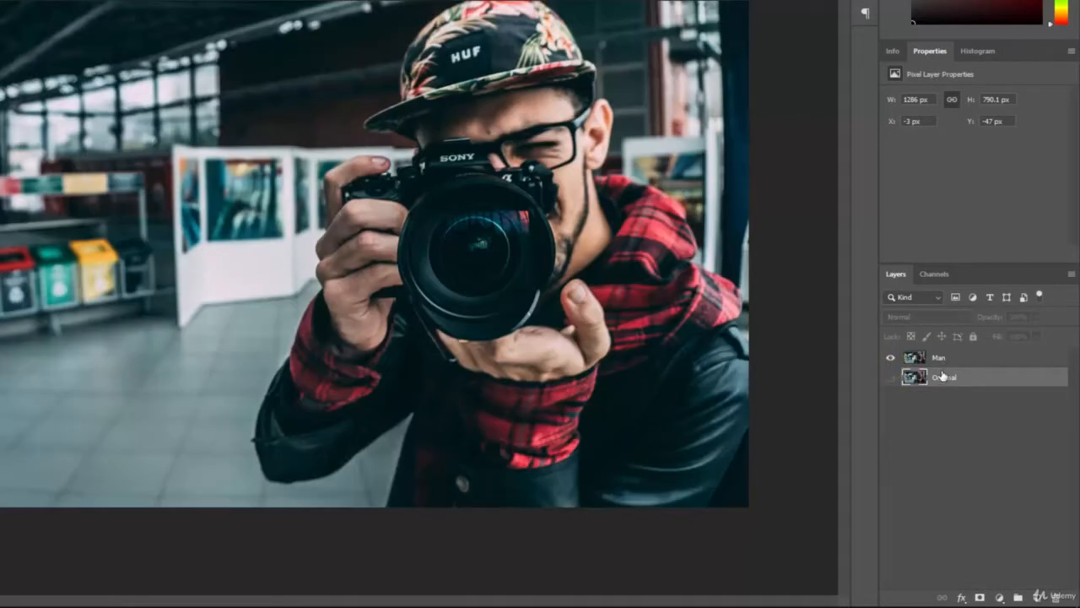
Step: Show the Original layer, lock it fully, and hide it again so only the Man layer is visible
{"action": "left_click", "coordinate": [890, 377]}
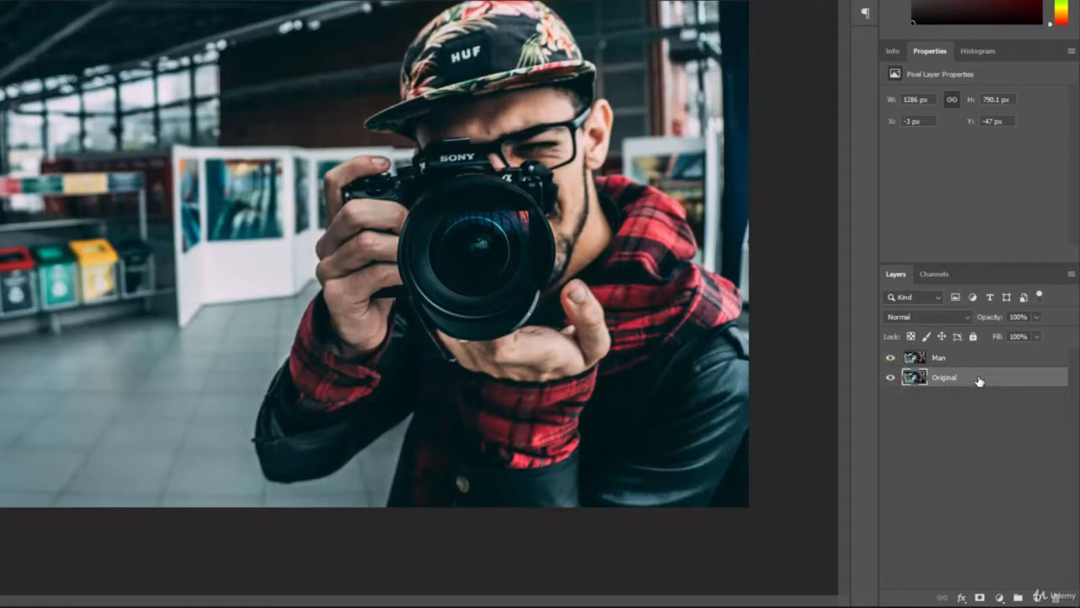
{"action": "left_click", "coordinate": [973, 337]}
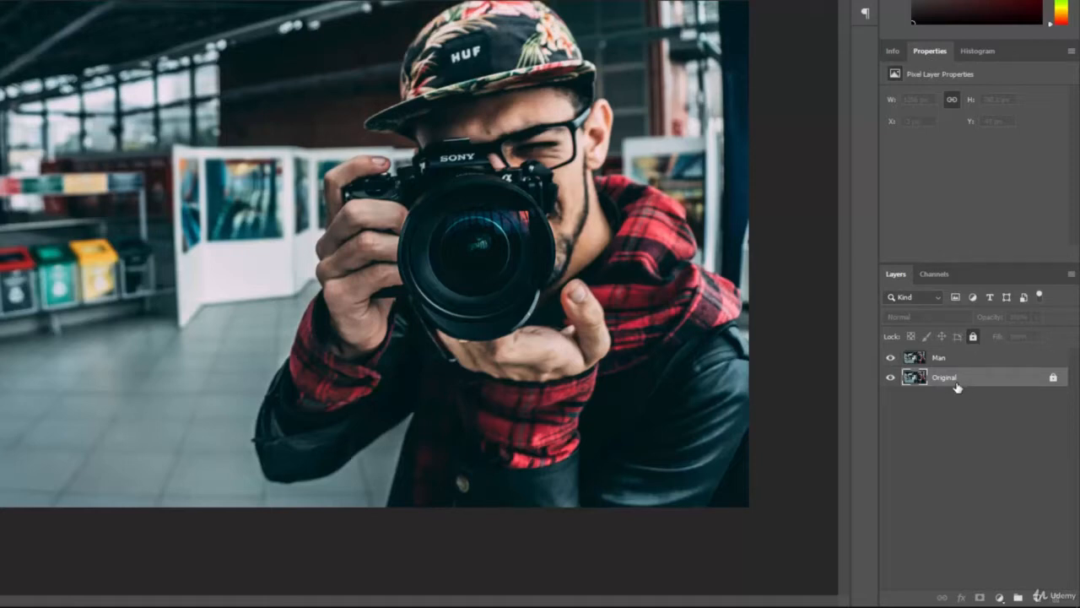
{"action": "left_click", "coordinate": [890, 379]}
Step: Compare the Man and Original layers by toggling their visibility in turn, ending with only Man shown
{"action": "left_click", "coordinate": [891, 360]}
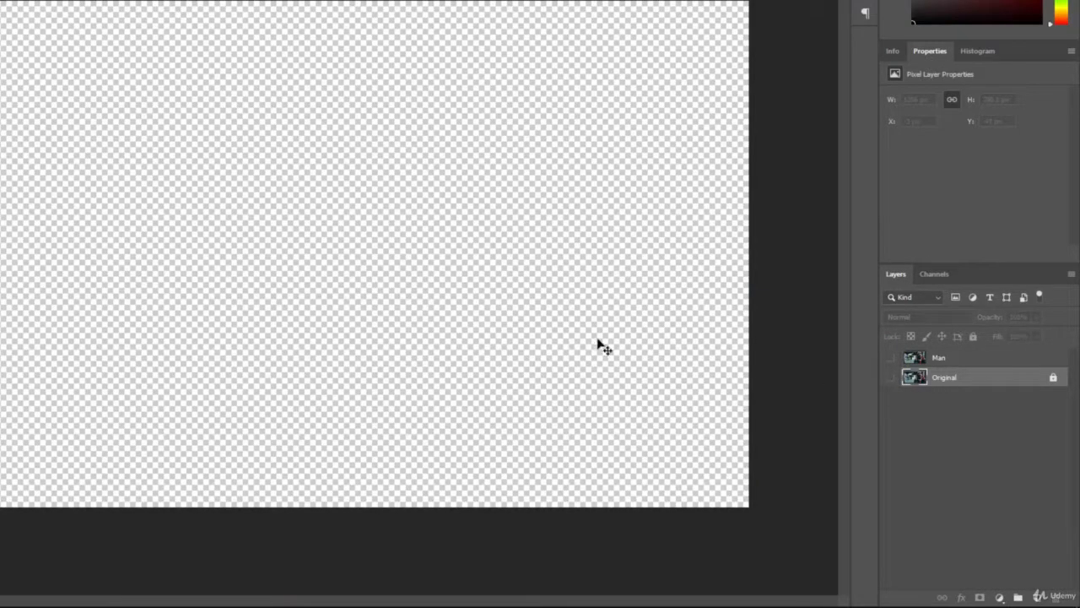
{"action": "left_click", "coordinate": [891, 381]}
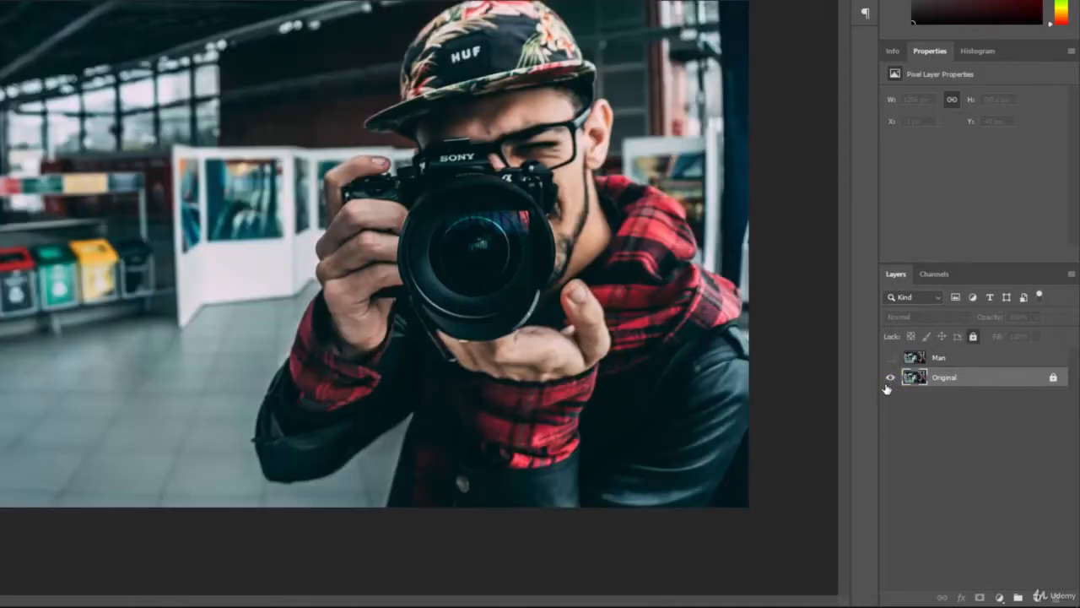
{"action": "left_click", "coordinate": [889, 379]}
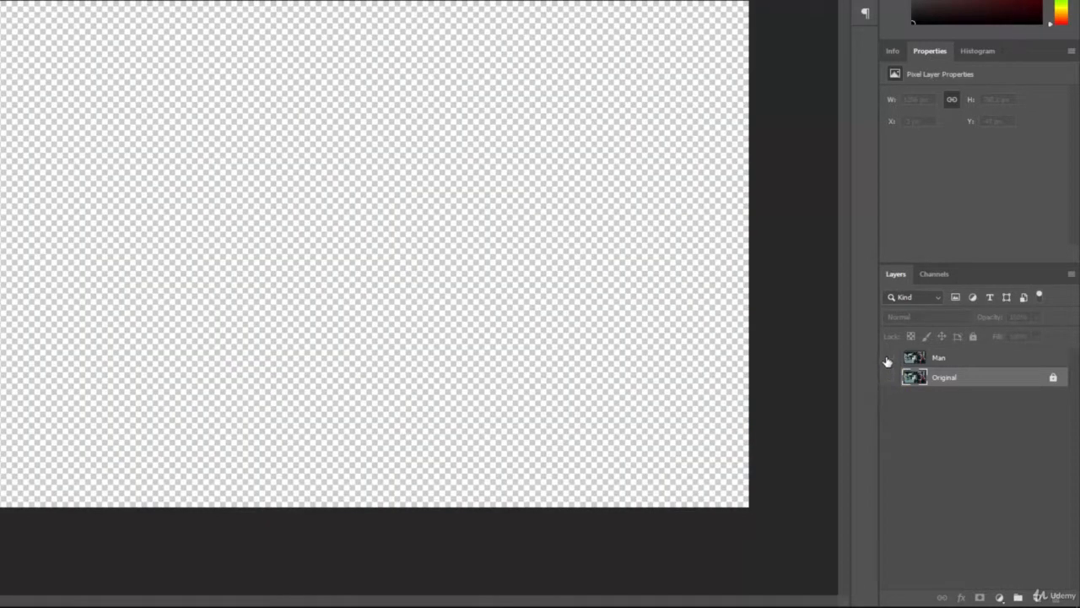
{"action": "left_click", "coordinate": [889, 360]}
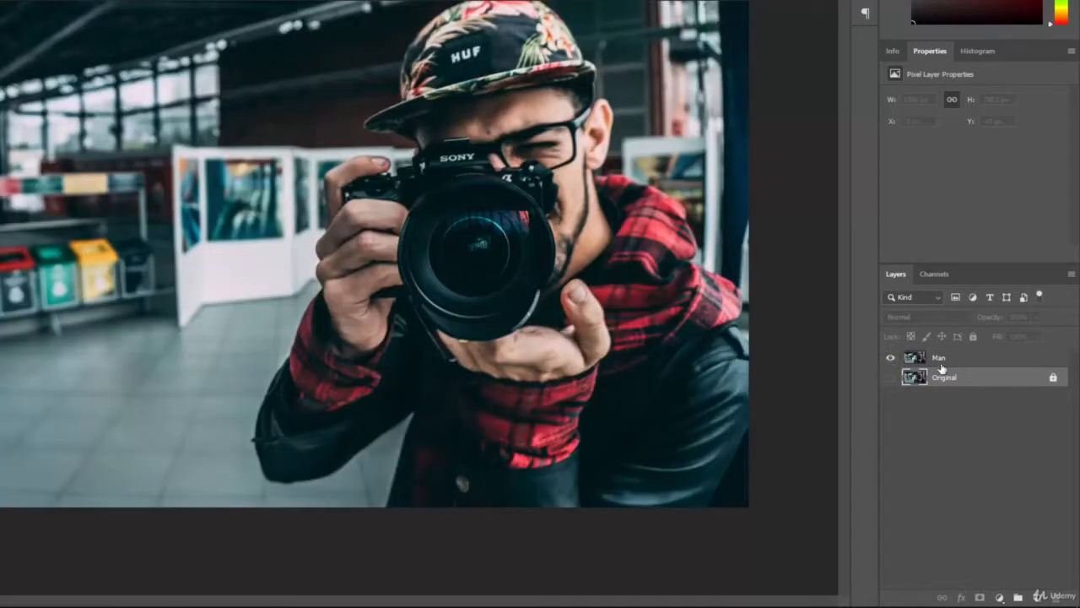
Step: Make Man the active layer and save YouTube Thumbnail.psd
{"action": "left_click", "coordinate": [968, 360]}
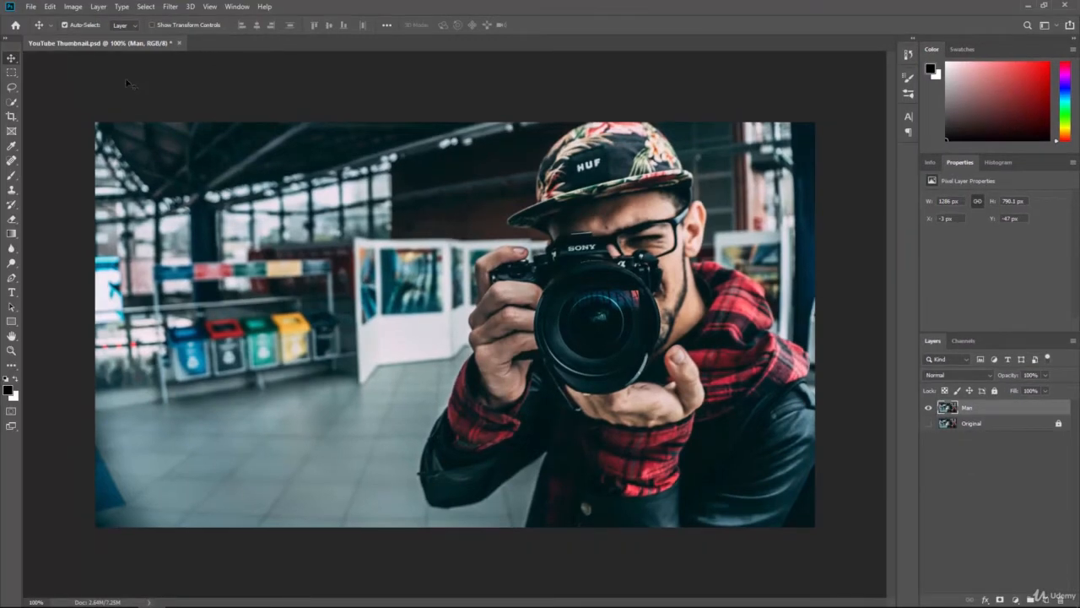
{"action": "left_click", "coordinate": [32, 7]}
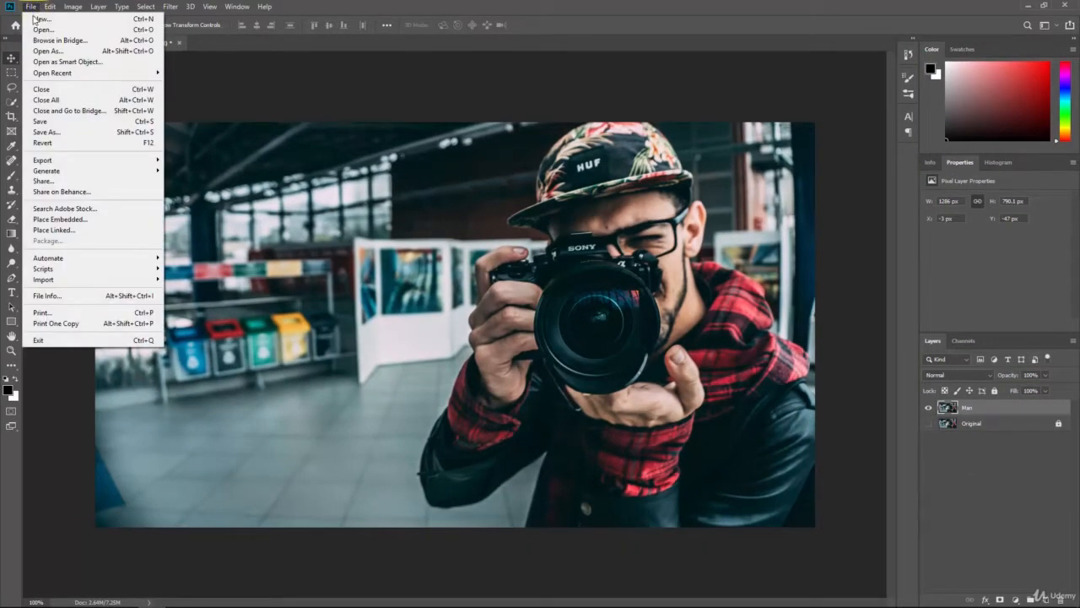
{"action": "left_click", "coordinate": [67, 123]}
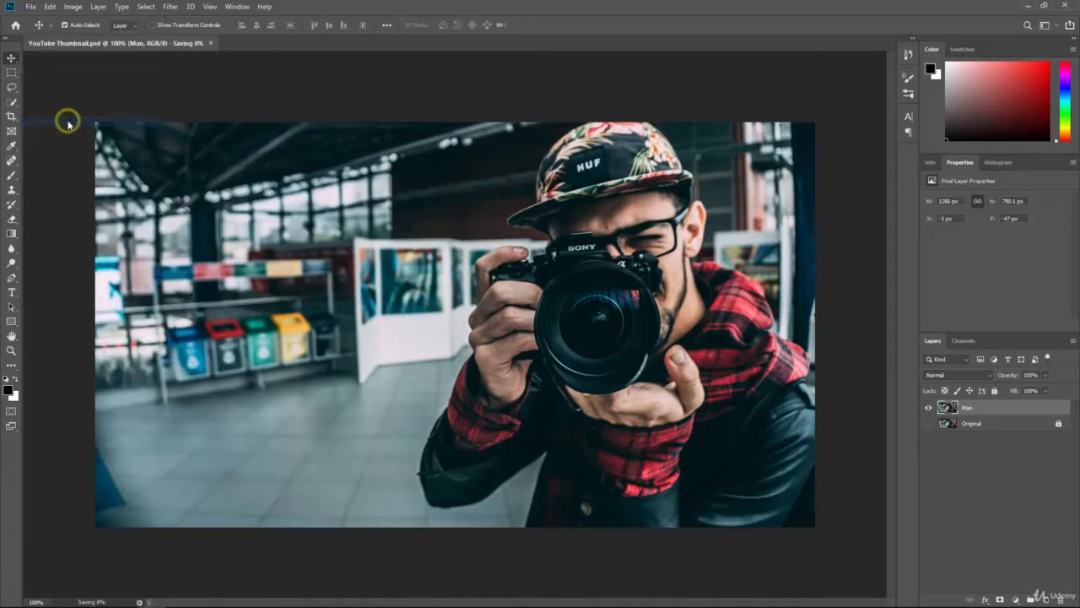